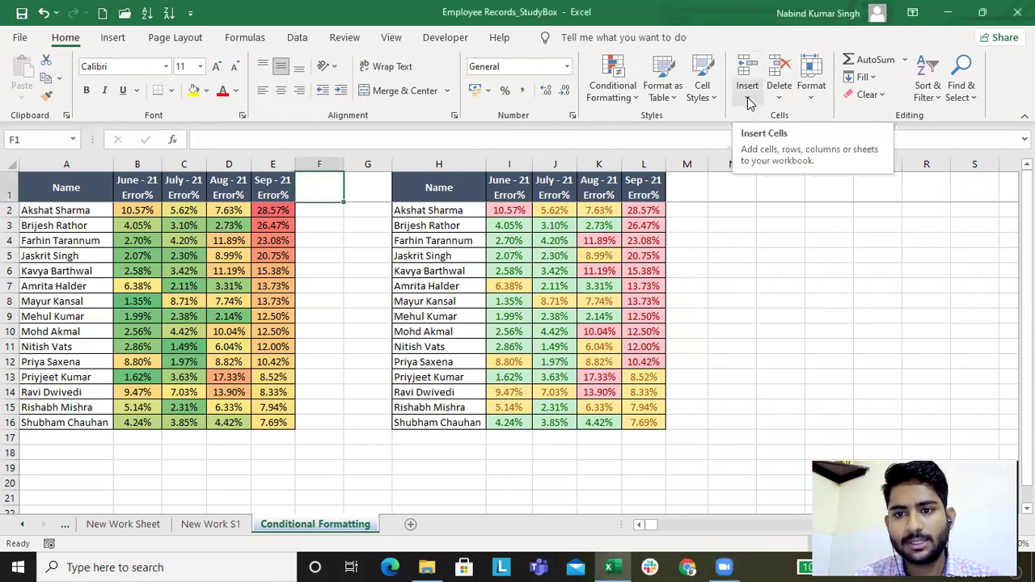
Step: Look through the Home tab's Insert, Delete and Format dropdown options
left_click(748, 101)
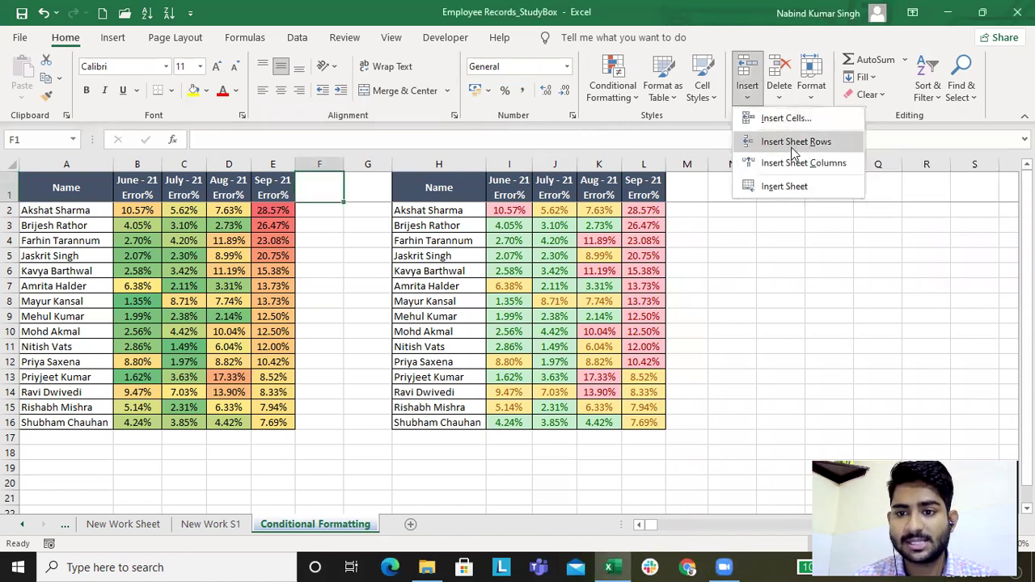
left_click(782, 98)
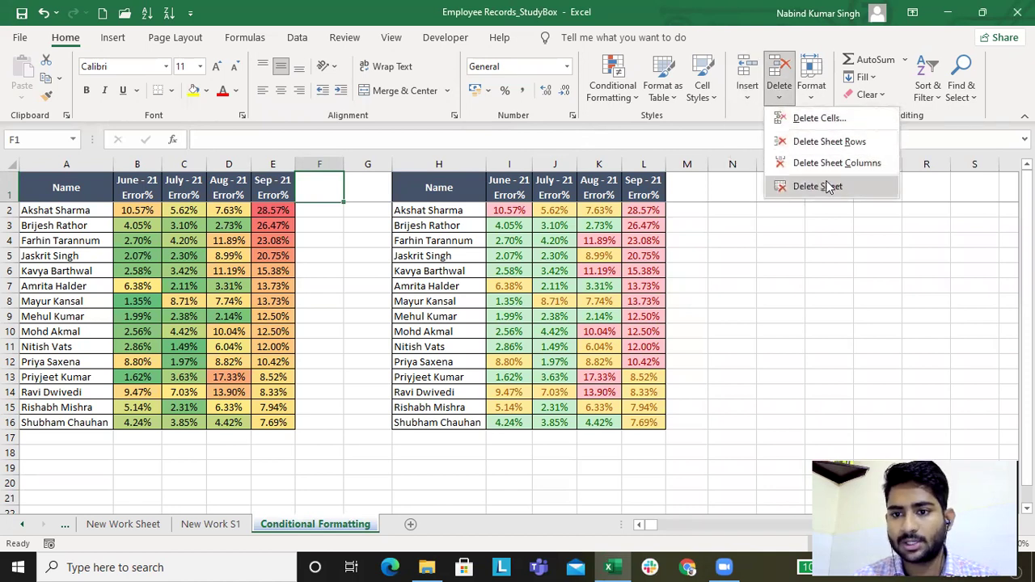
left_click(809, 95)
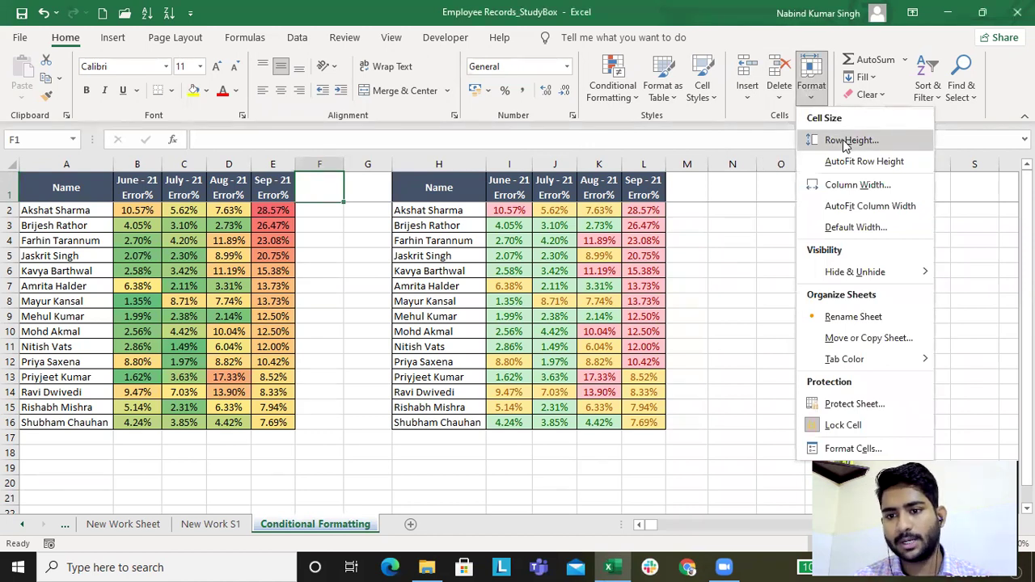
mouse_move(853, 276)
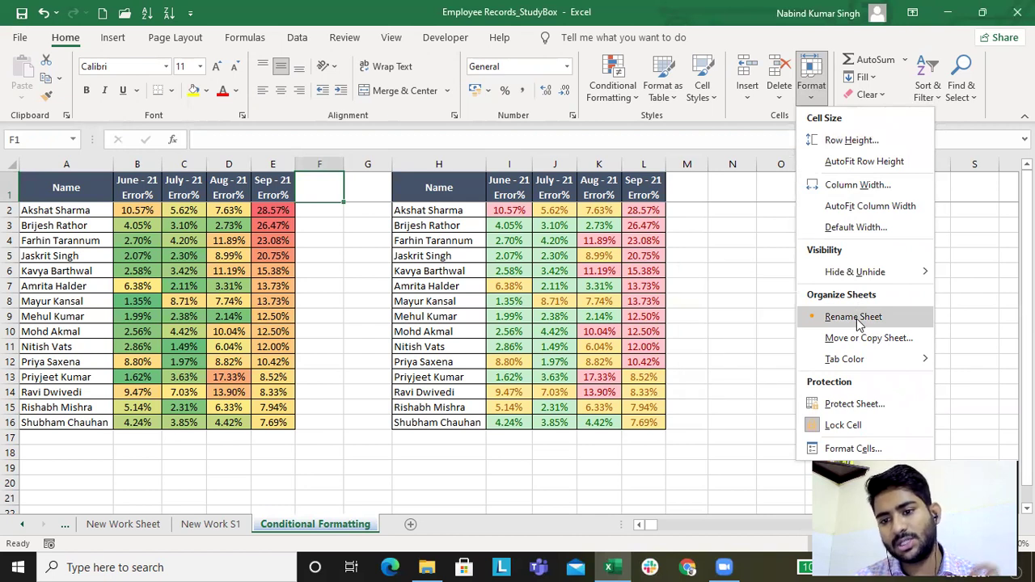
mouse_move(845, 362)
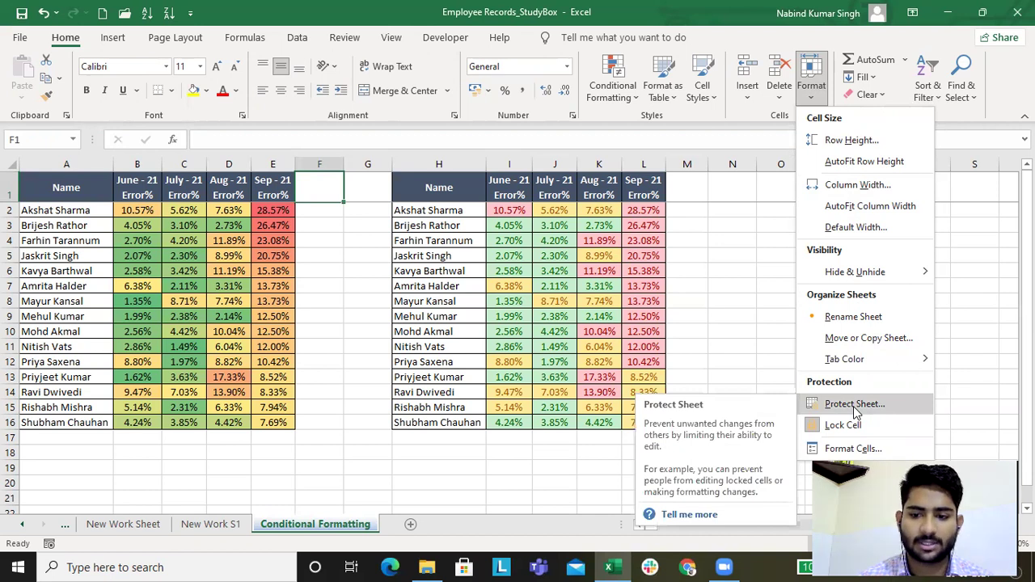
left_click(736, 256)
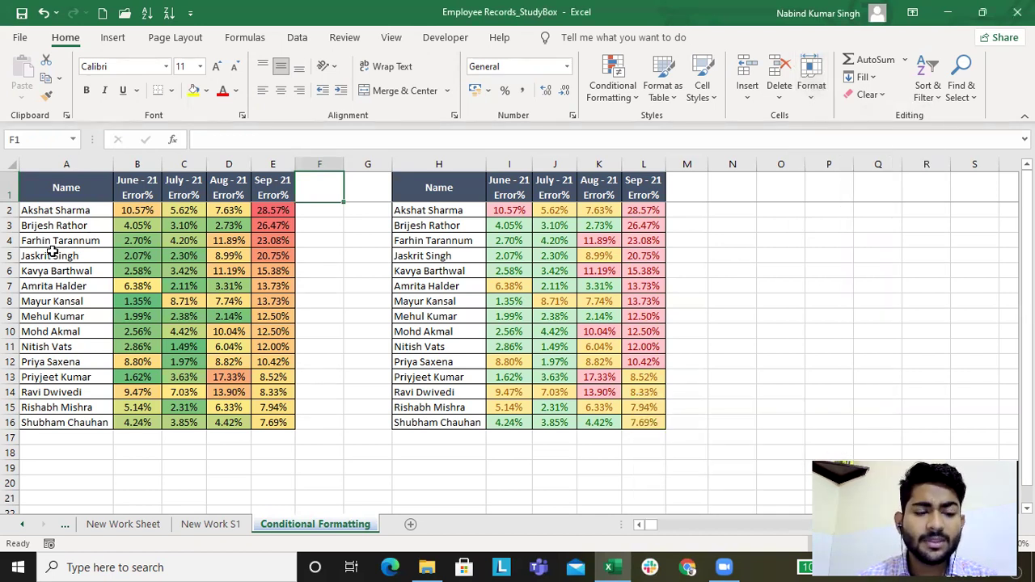
Step: Select the whole of row 8, the second employee's row
left_click(12, 301)
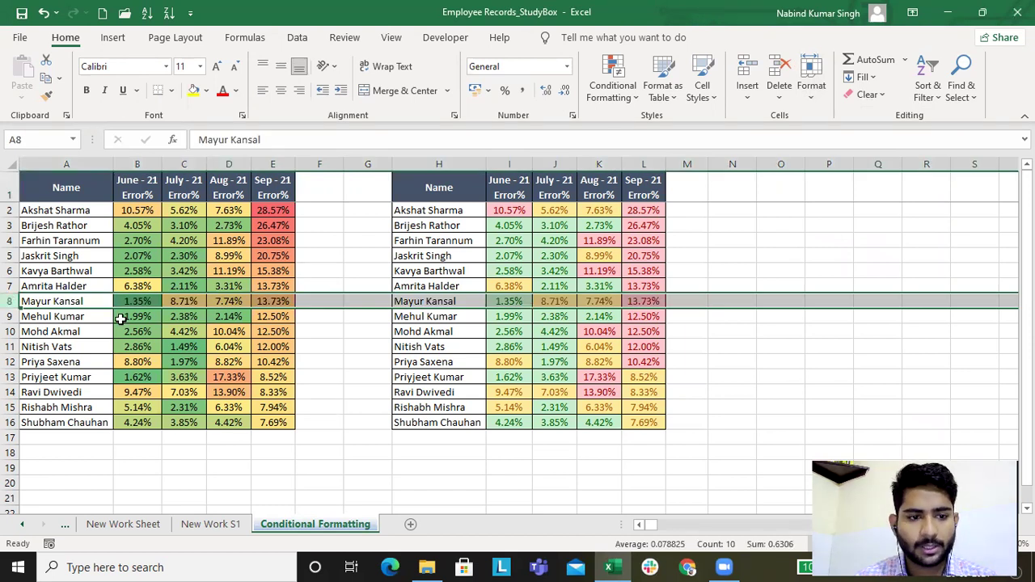
left_click(50, 315)
left_click(12, 301)
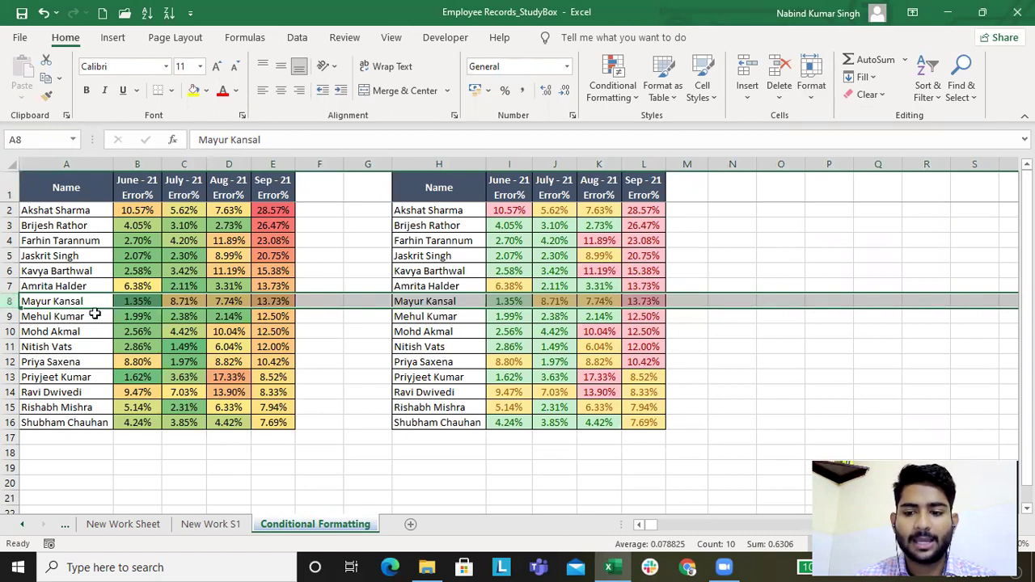
left_click(145, 331)
left_click(41, 302)
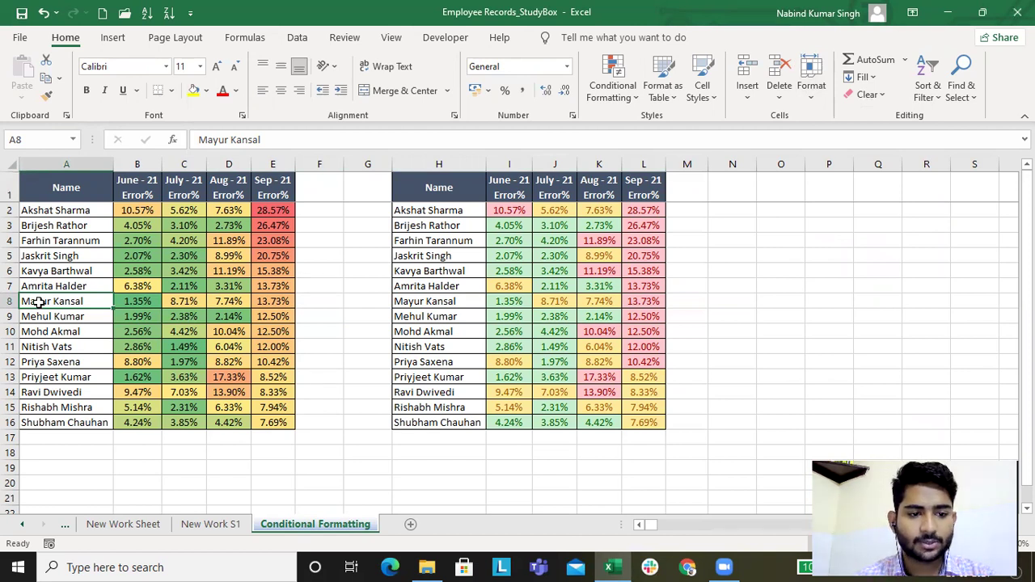
key("shift+space")
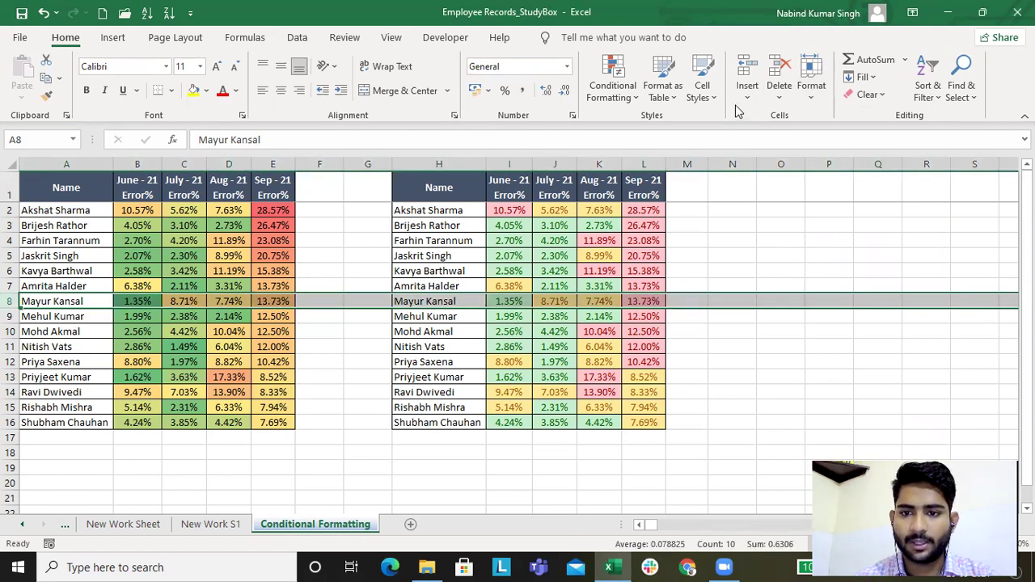
Step: Insert three blank sheet rows above row 8
left_click(740, 101)
left_click(780, 142)
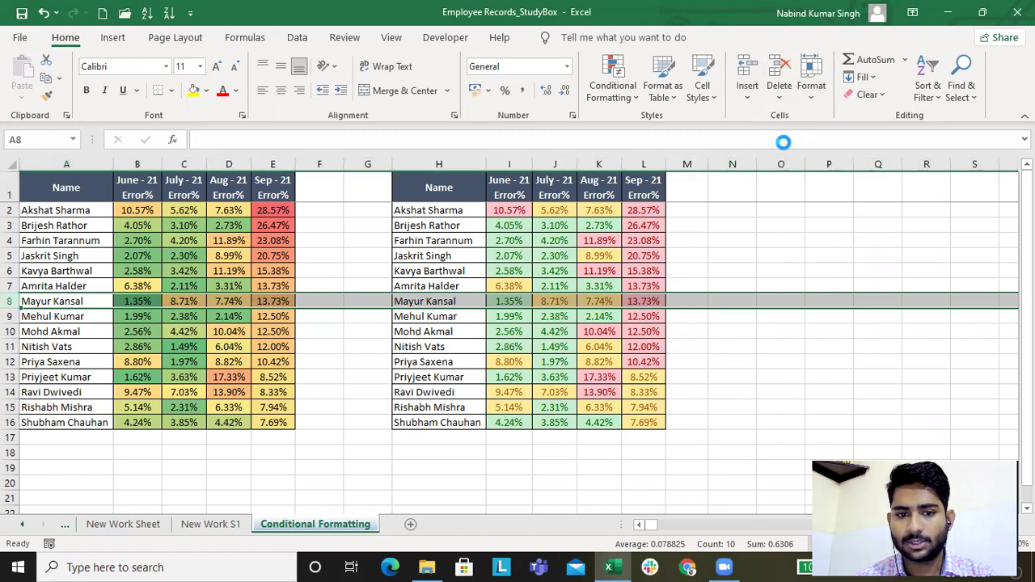
left_click(747, 93)
left_click(776, 142)
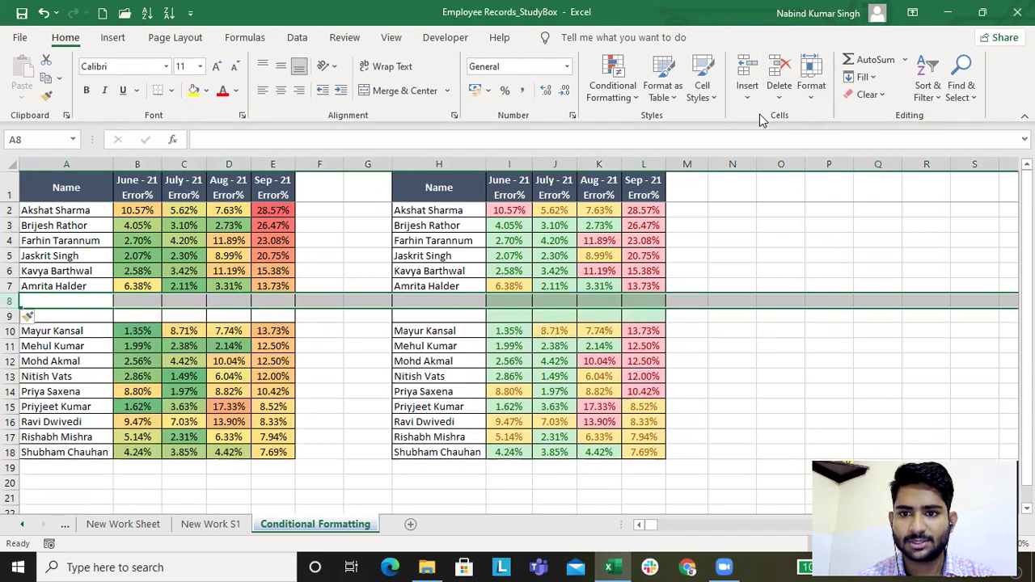
left_click(749, 99)
left_click(776, 141)
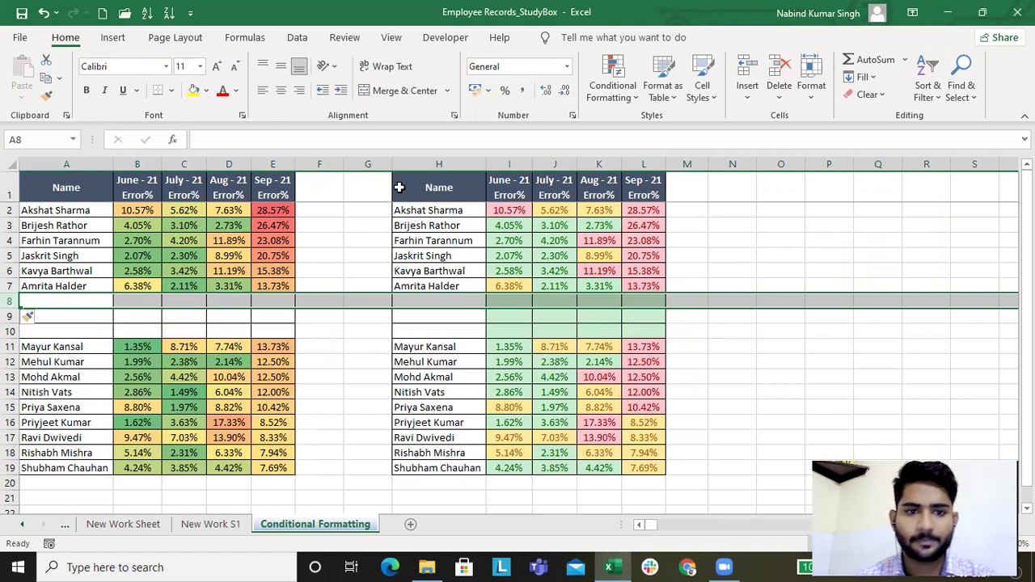
Step: Insert two blank columns at column G to shift the right table over
left_click(357, 162)
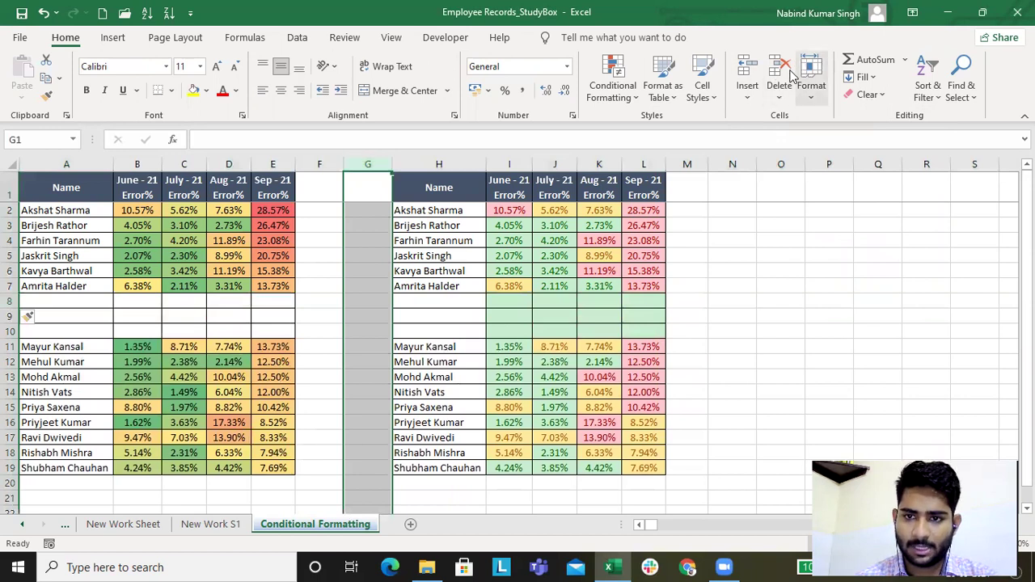
left_click(746, 95)
left_click(803, 162)
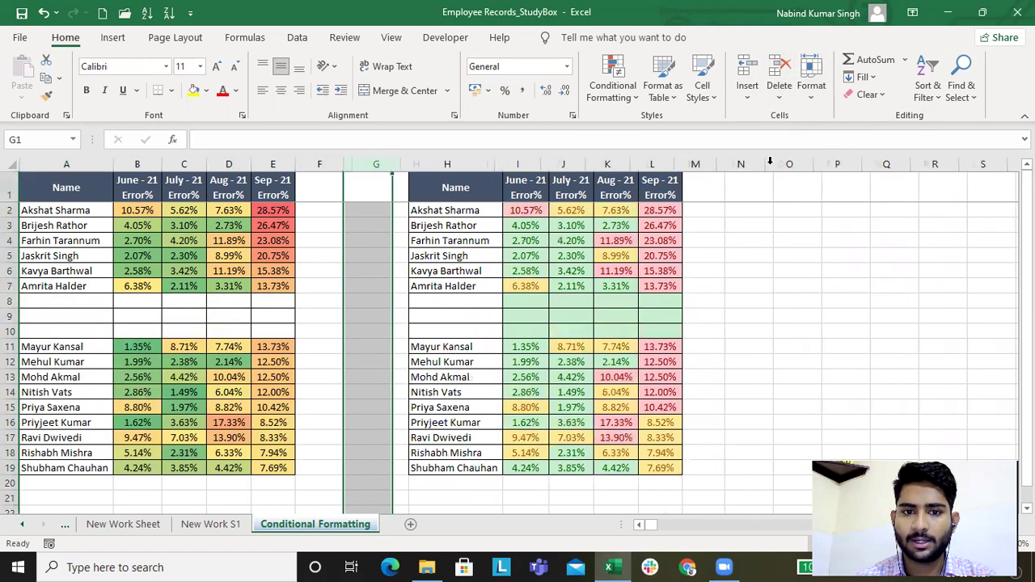
left_click(747, 95)
left_click(773, 162)
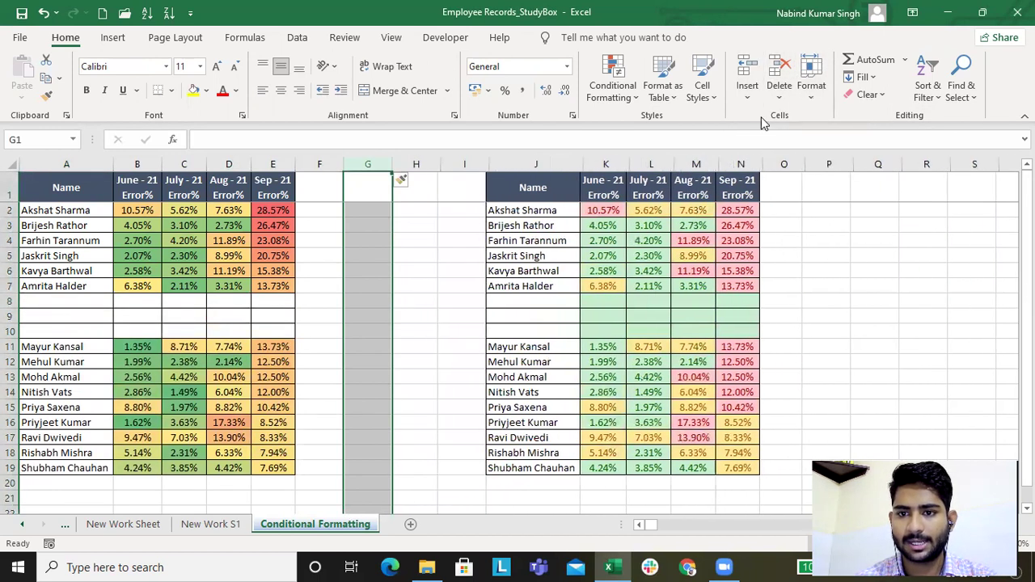
left_click(469, 266)
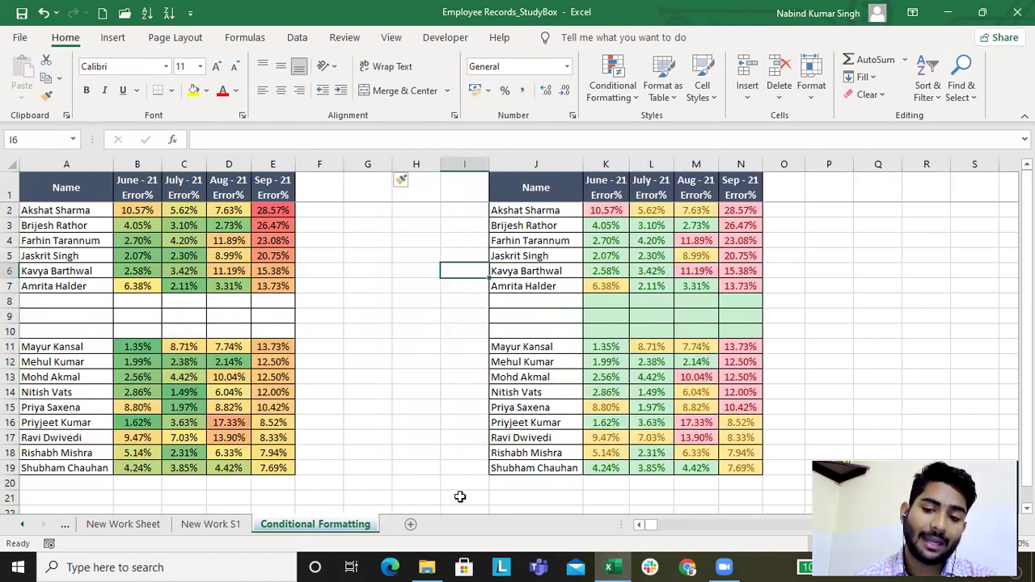
left_click(229, 529)
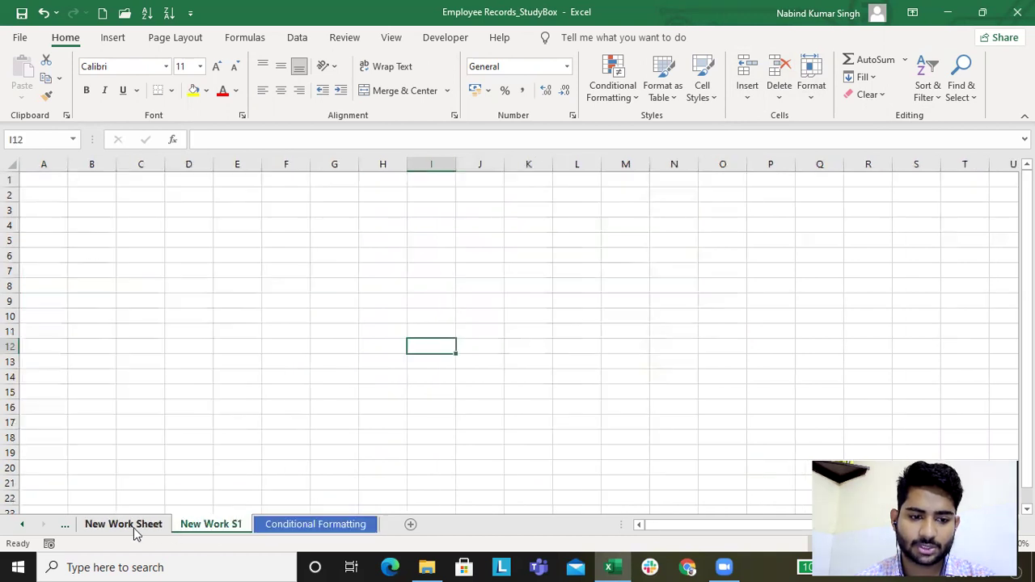
Step: Add two new blank worksheets after Conditional Formatting with the + button
left_click(132, 527)
left_click(219, 527)
left_click(305, 527)
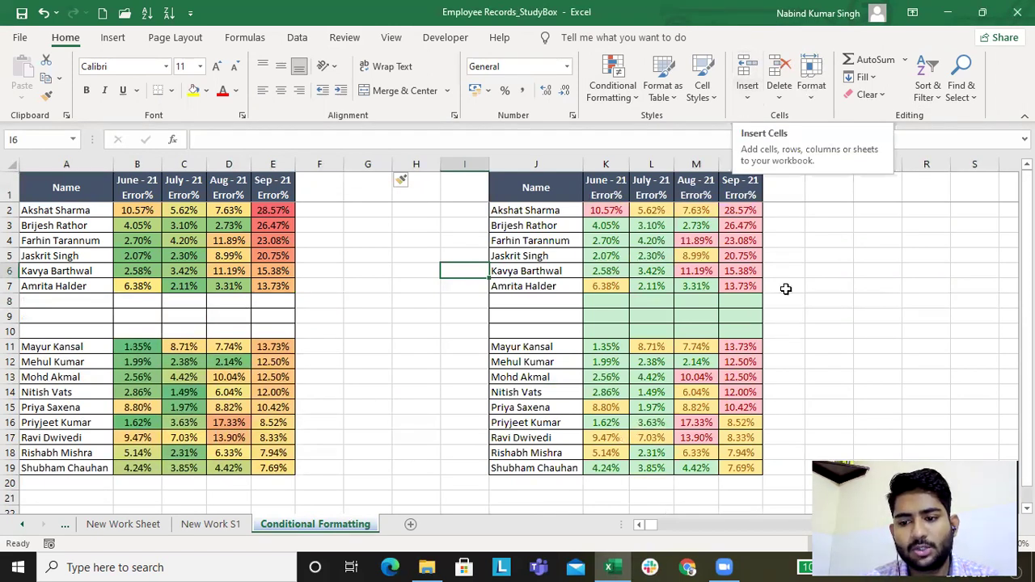
left_click(410, 524)
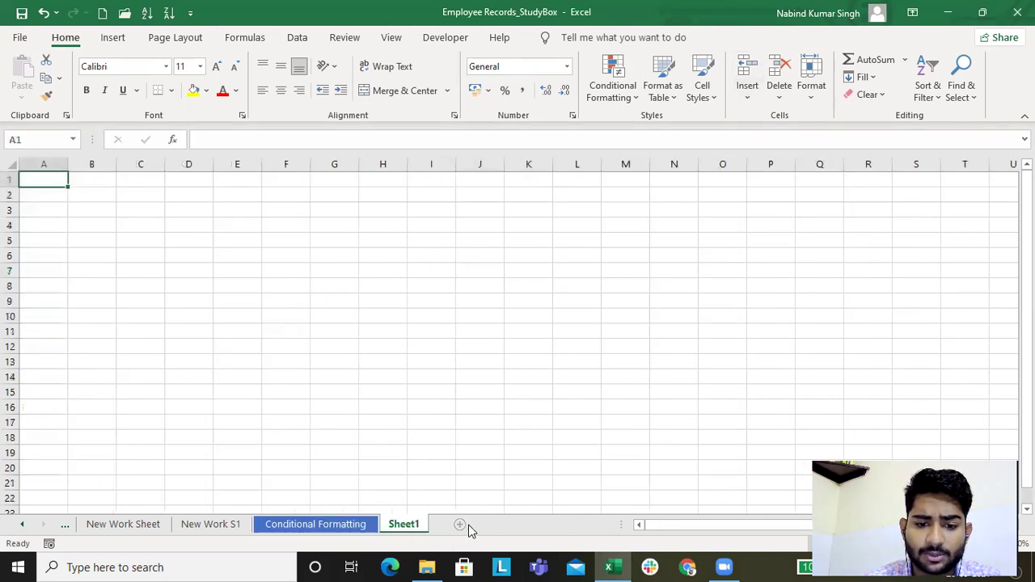
left_click(459, 525)
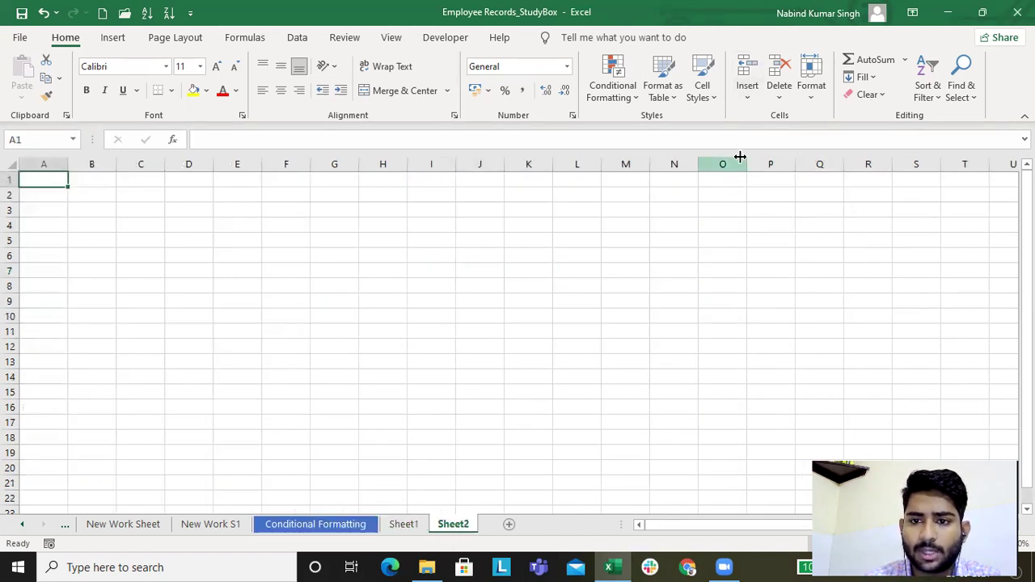
Step: Insert three more worksheets via Home > Insert > Insert Sheet
left_click(750, 97)
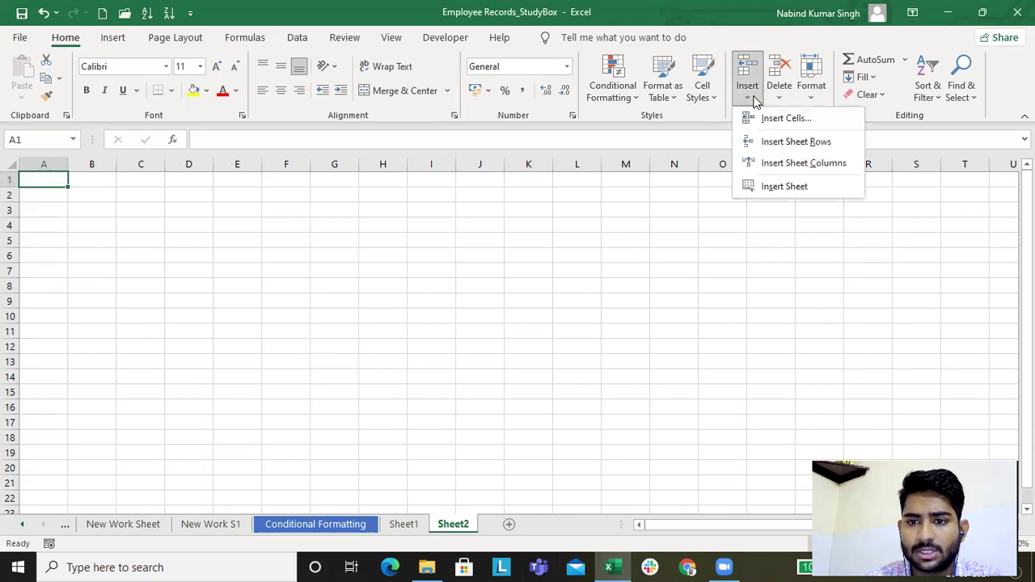
left_click(791, 193)
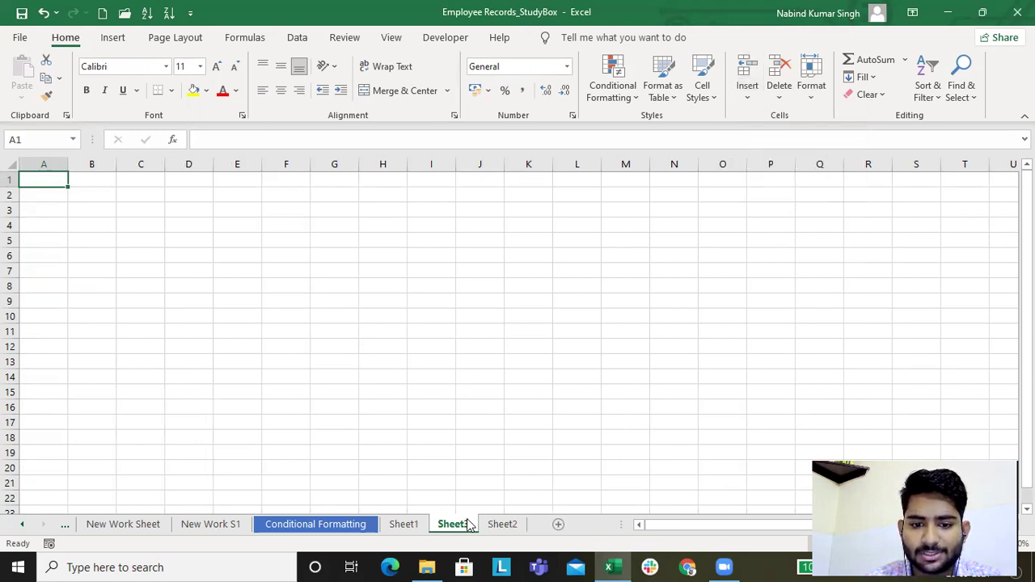
left_click(746, 95)
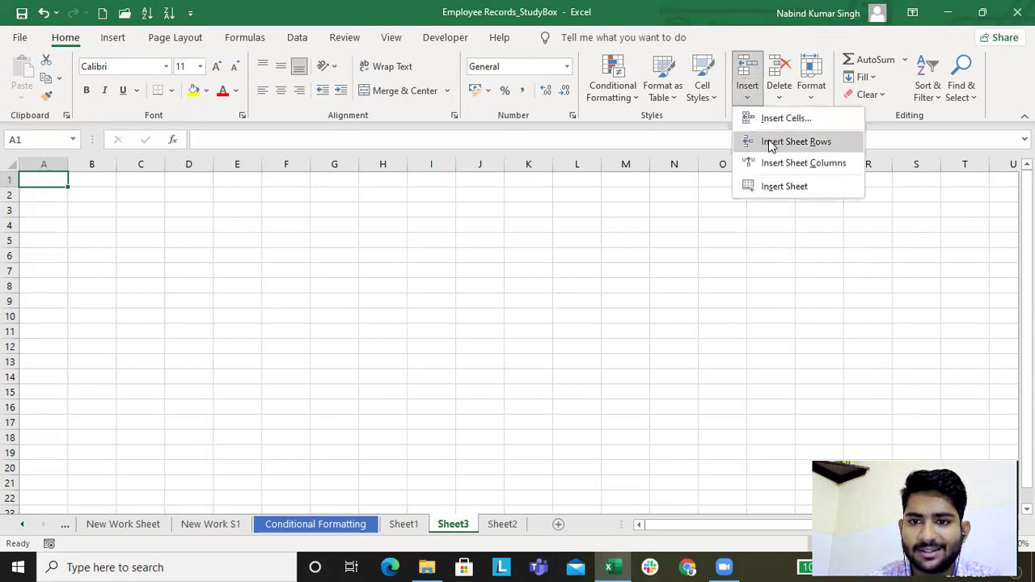
left_click(780, 189)
left_click(746, 95)
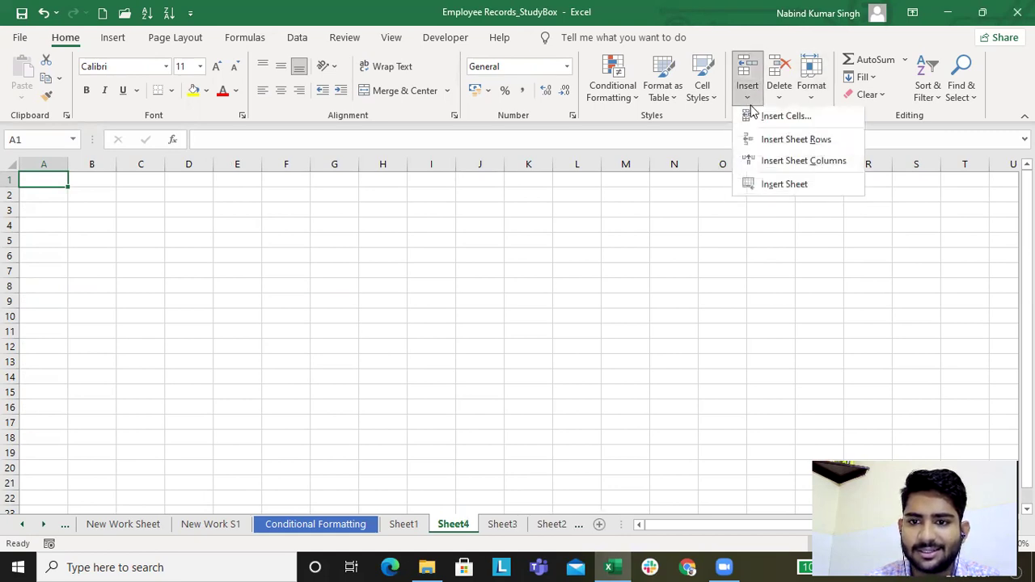
left_click(774, 188)
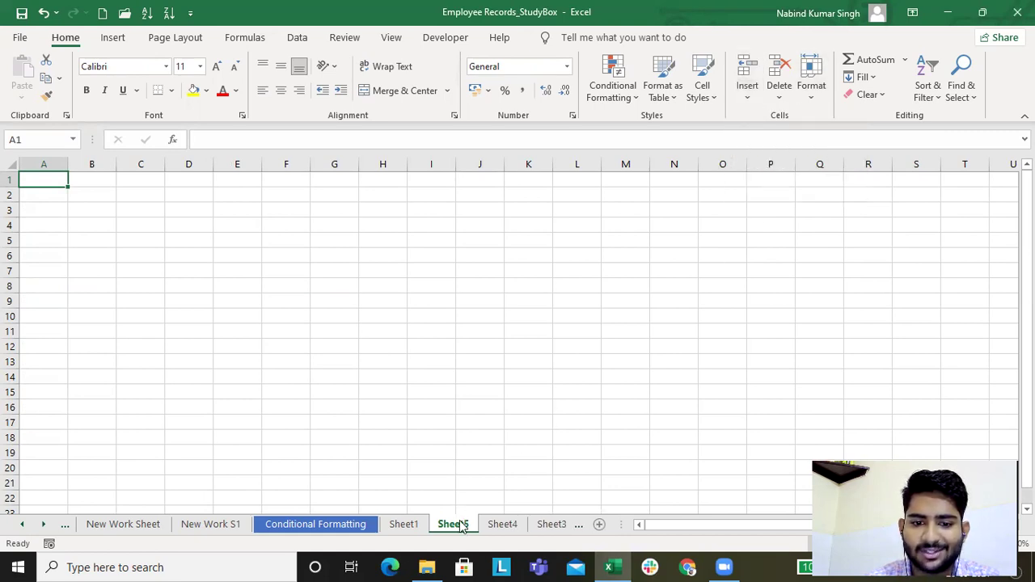
Step: Rename the newest sheet to 'Insert new sheet' and return to Conditional Formatting
double_click(457, 524)
type("In")
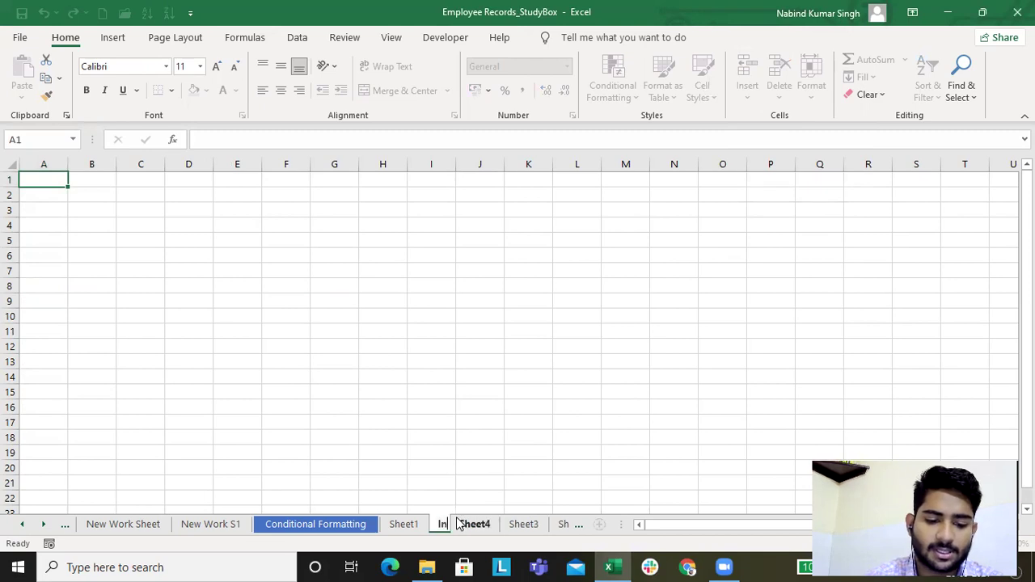
type("sert new sheet")
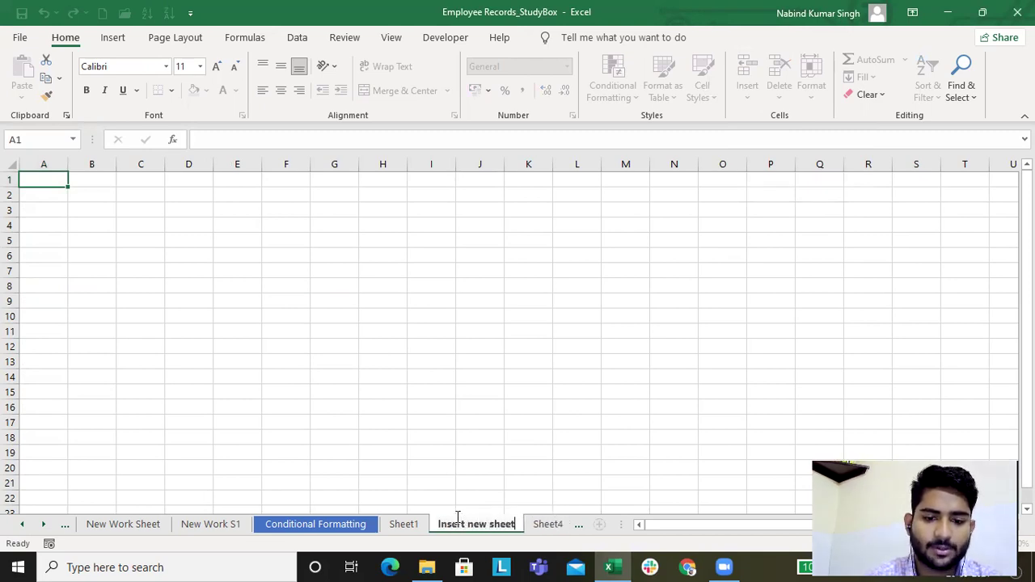
key("Return")
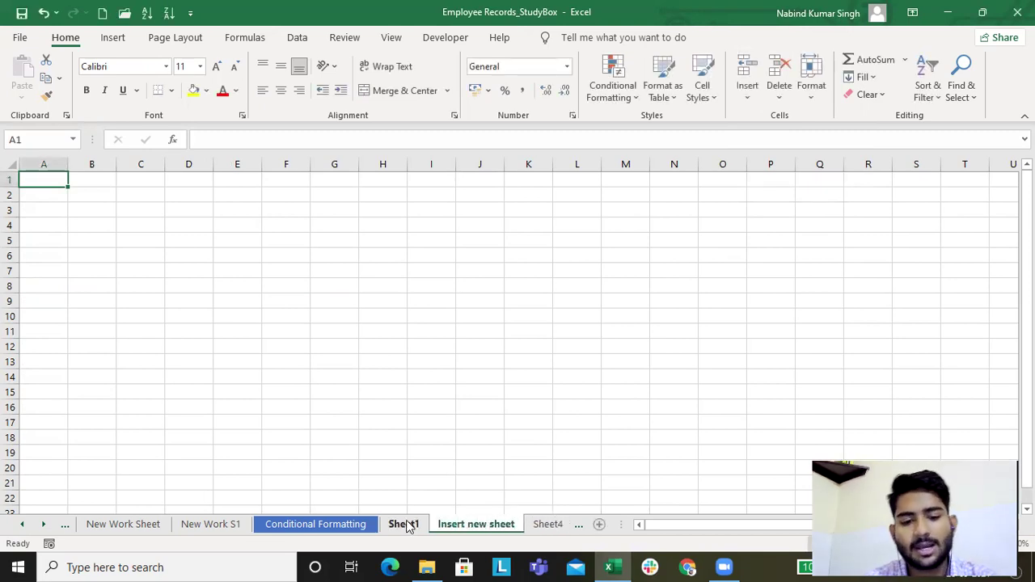
left_click(328, 524)
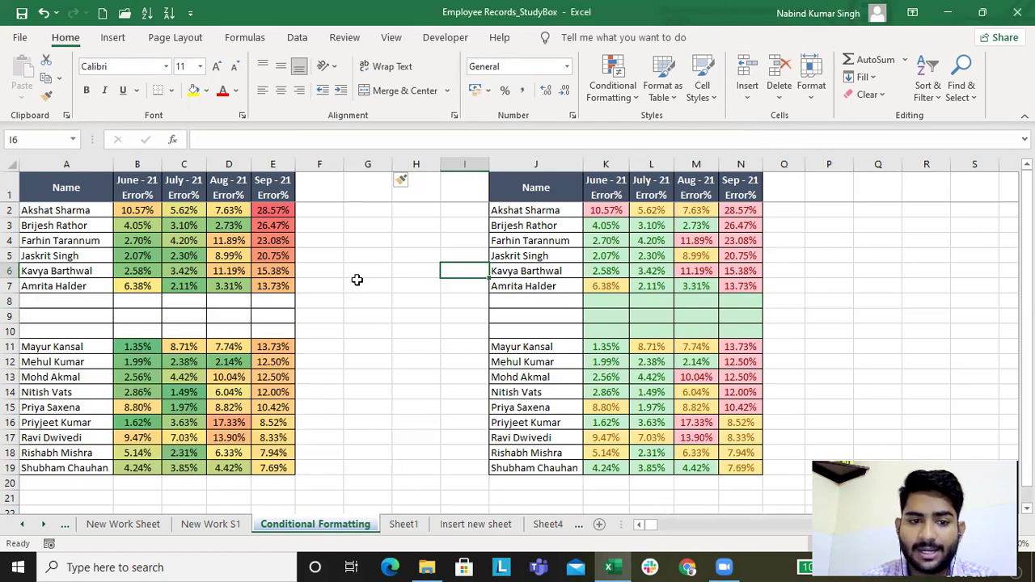
Step: Delete the three blank rows at row 8 with Delete Sheet Rows
left_click(235, 307)
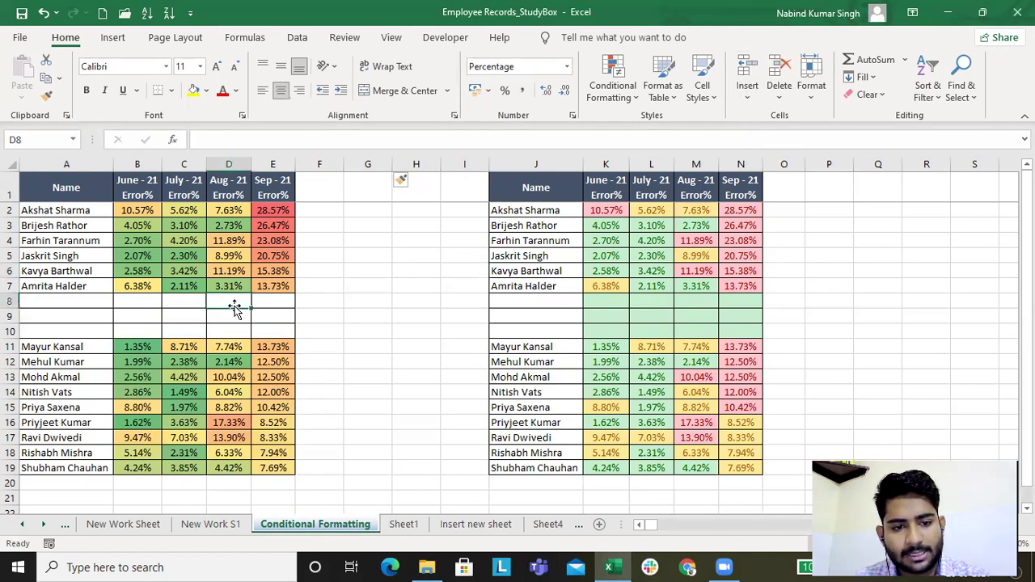
left_click_drag(234, 307, 233, 303)
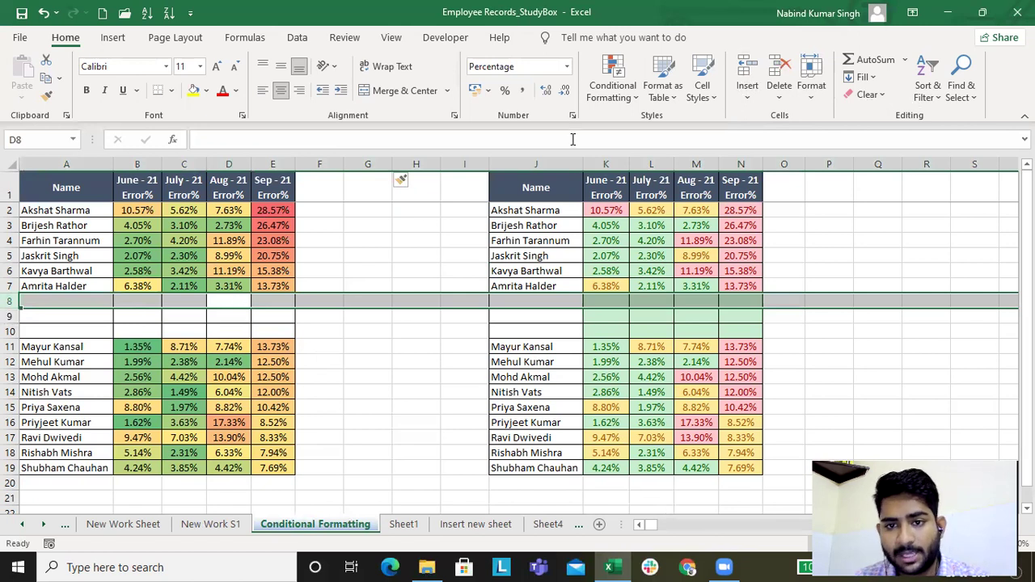
left_click(779, 89)
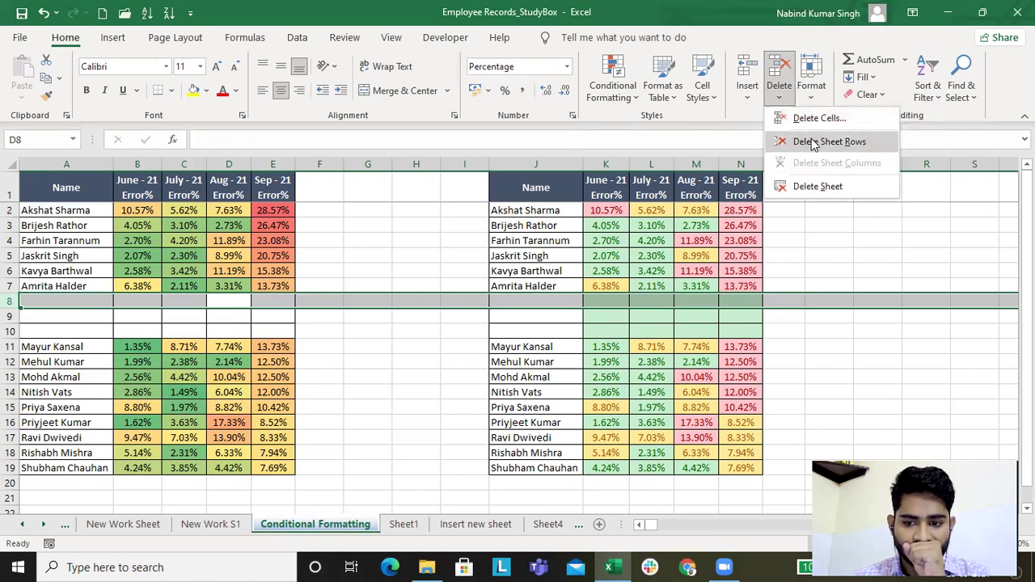
left_click(810, 146)
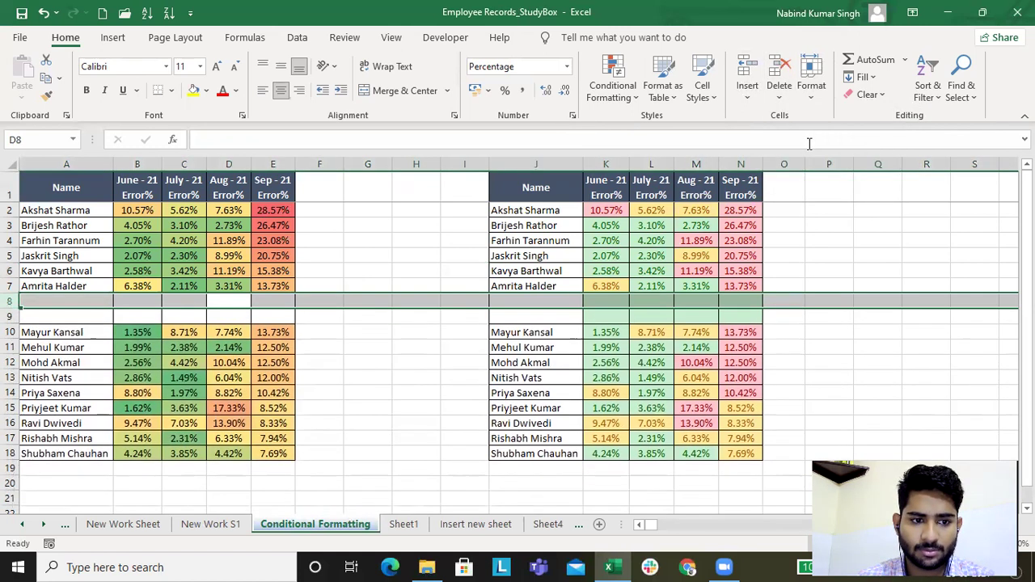
left_click(782, 96)
left_click(803, 142)
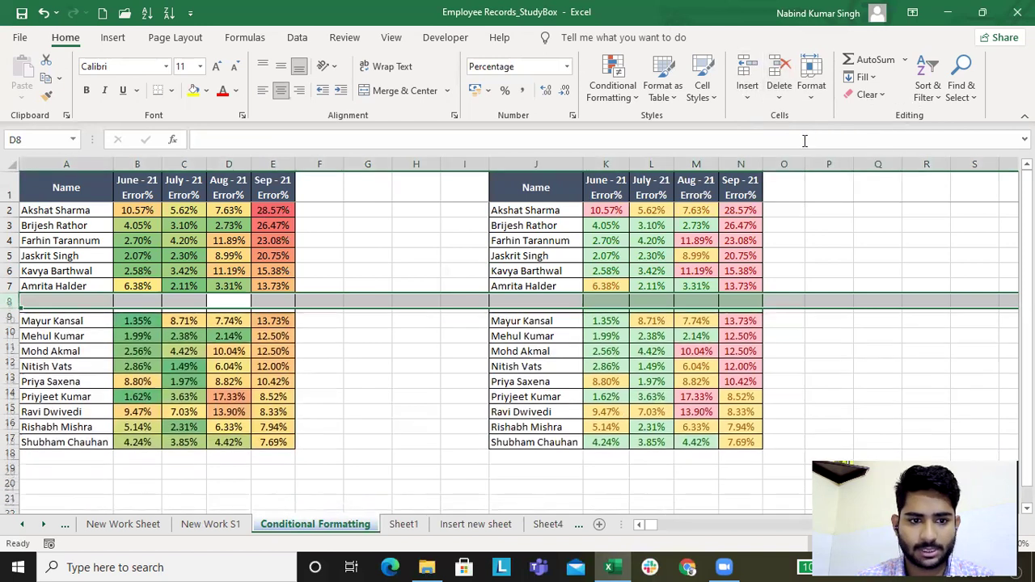
left_click(778, 96)
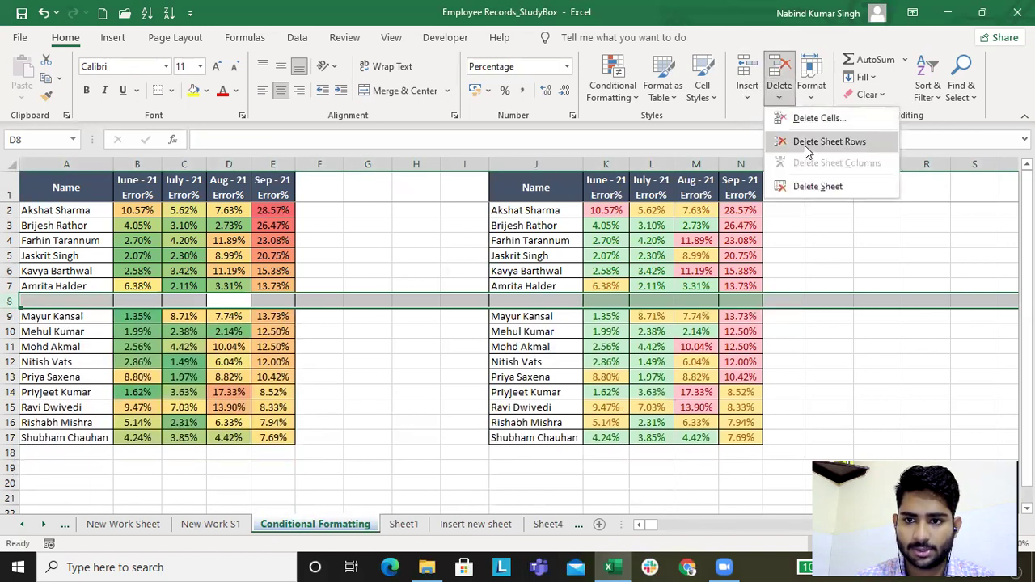
left_click(805, 145)
Step: Delete the two empty columns at column G between the tables
left_click(367, 164)
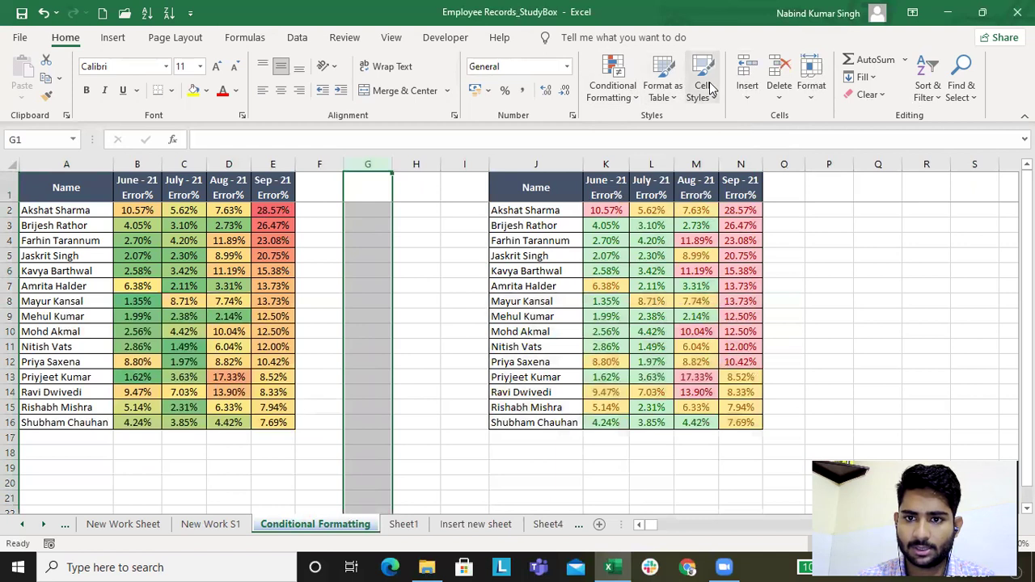
left_click(779, 93)
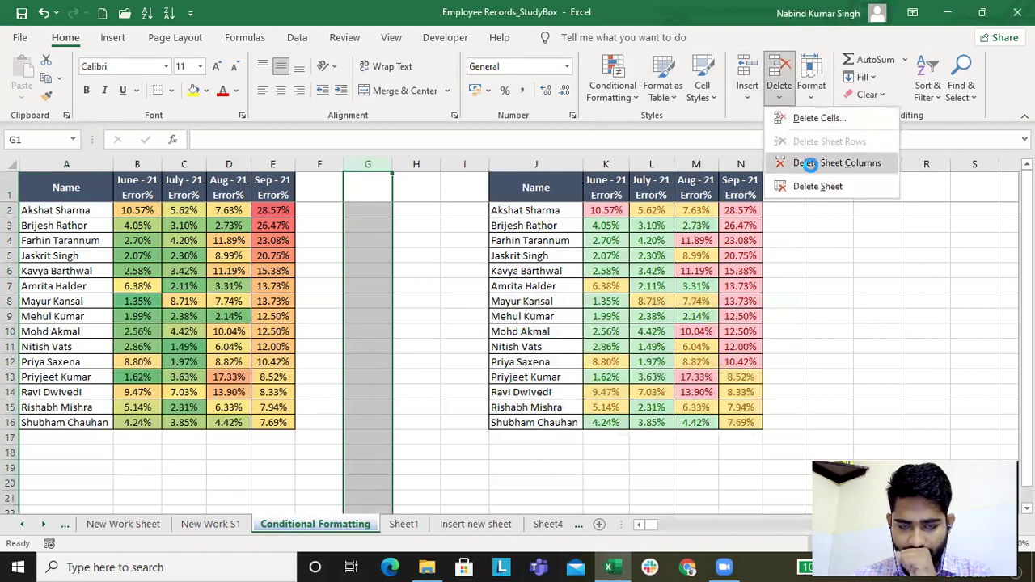
left_click(809, 164)
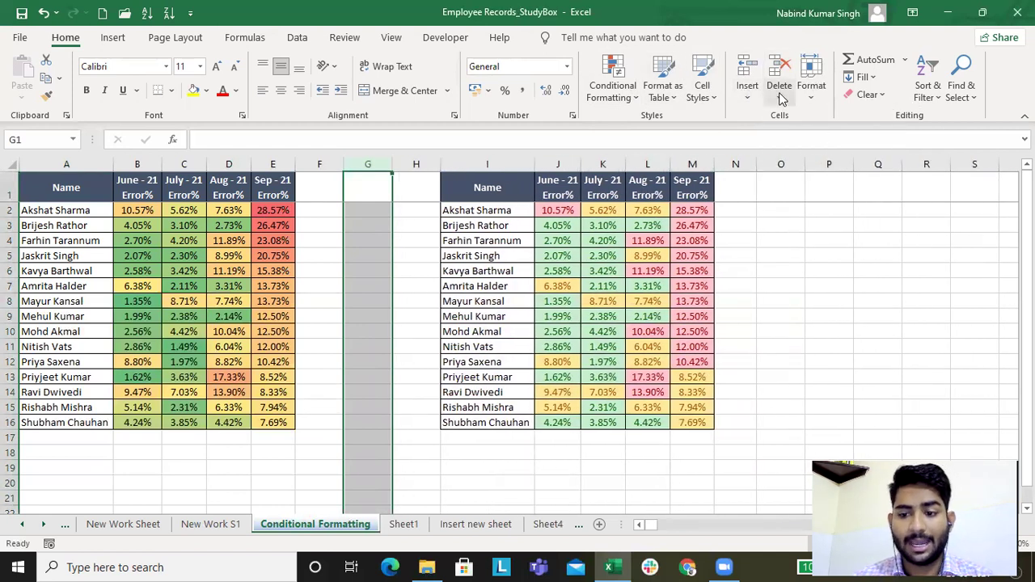
key("ctrl+minus")
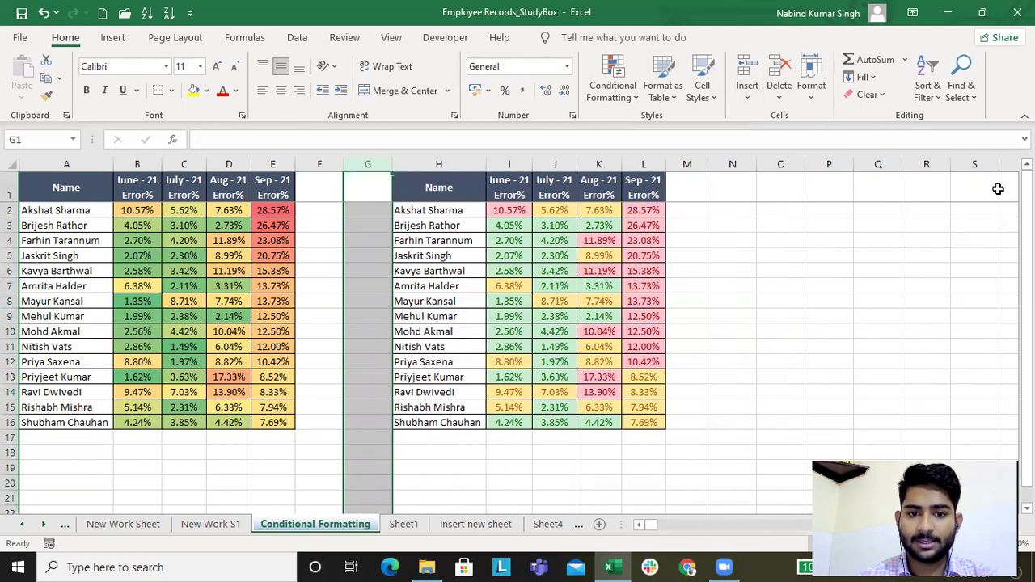
Step: Clear row 16's contents, then undo to restore it, and go to Sheet1
left_click(95, 455)
left_click(96, 423)
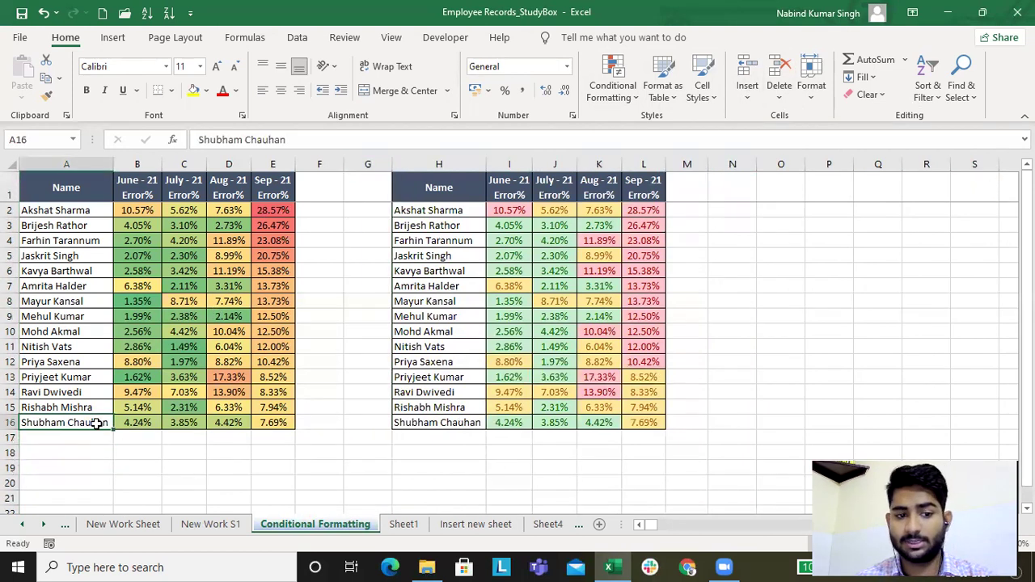
key("shift+space")
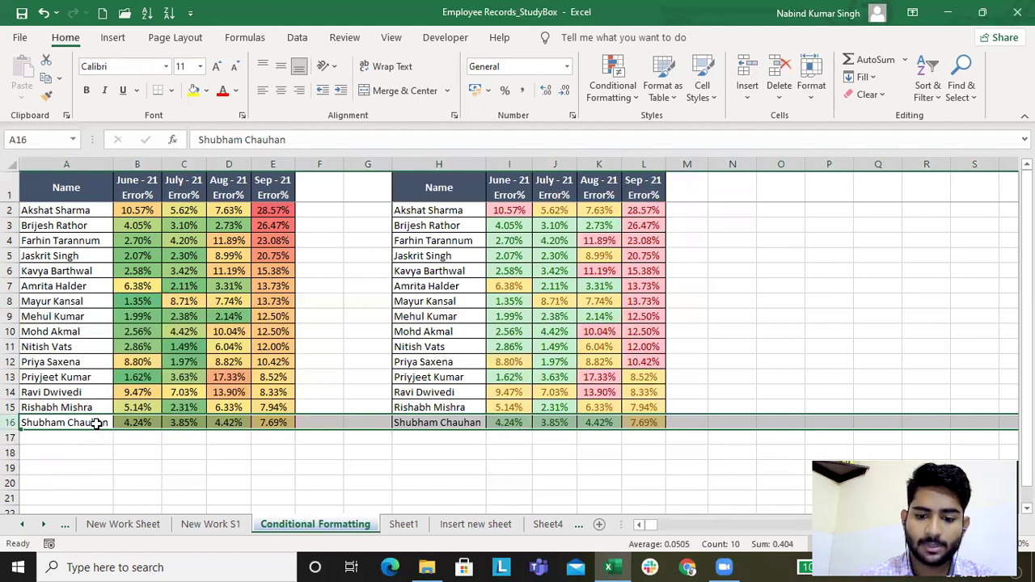
key("Delete")
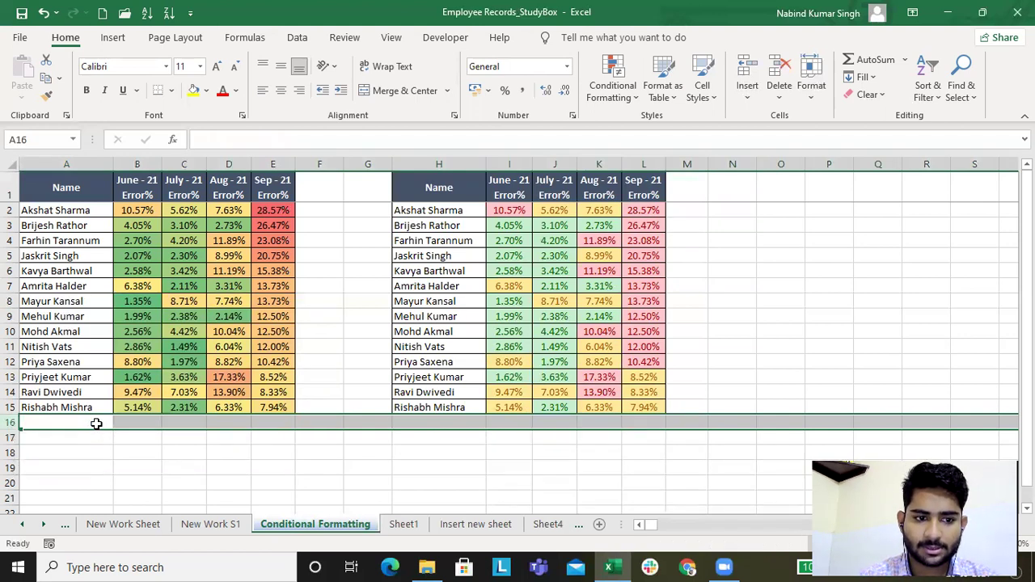
key("ctrl+z")
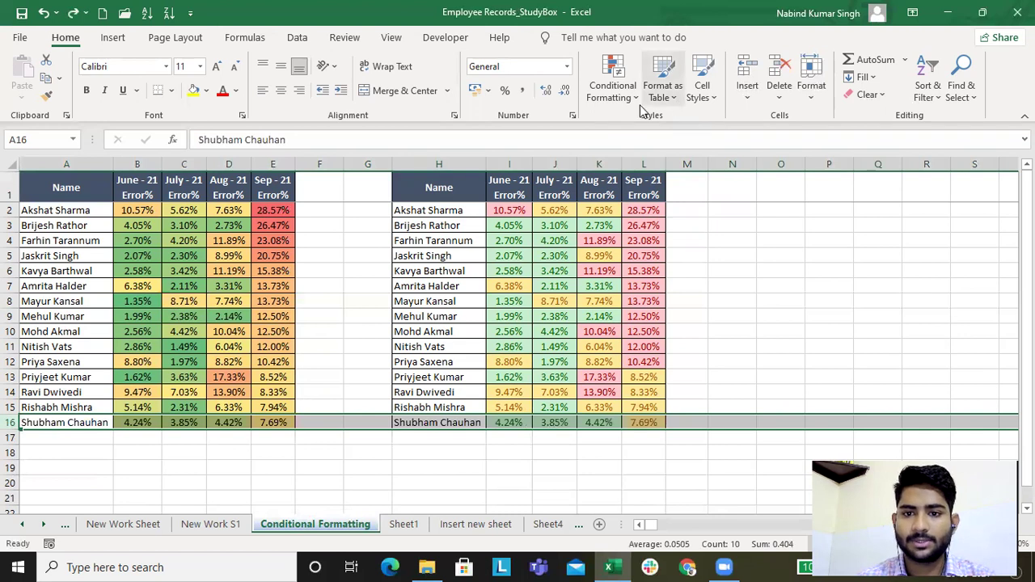
left_click(779, 97)
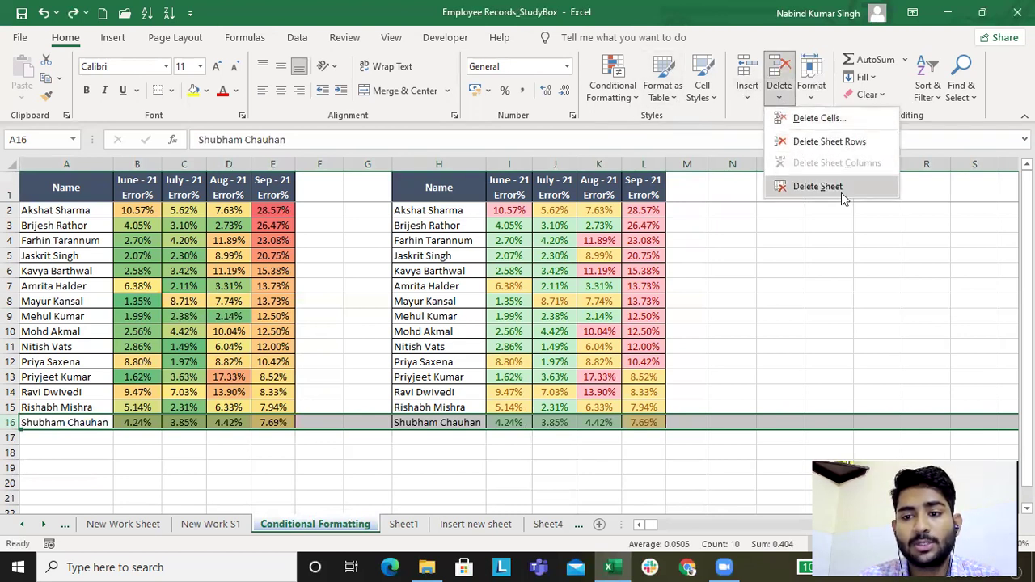
left_click(396, 540)
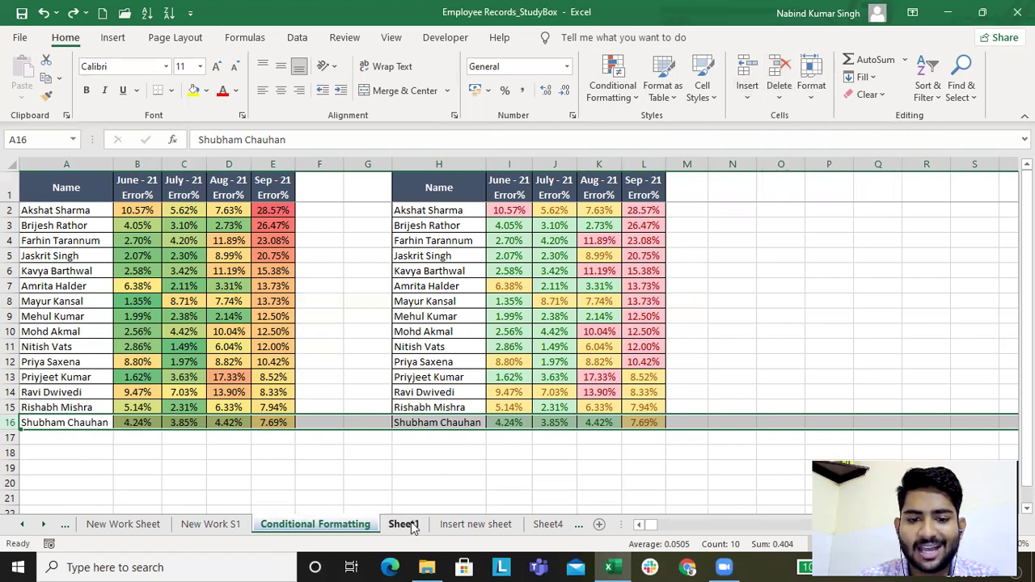
Step: Delete Sheet1 and the Insert new sheet sheet via Home > Delete > Delete Sheet
left_click(778, 97)
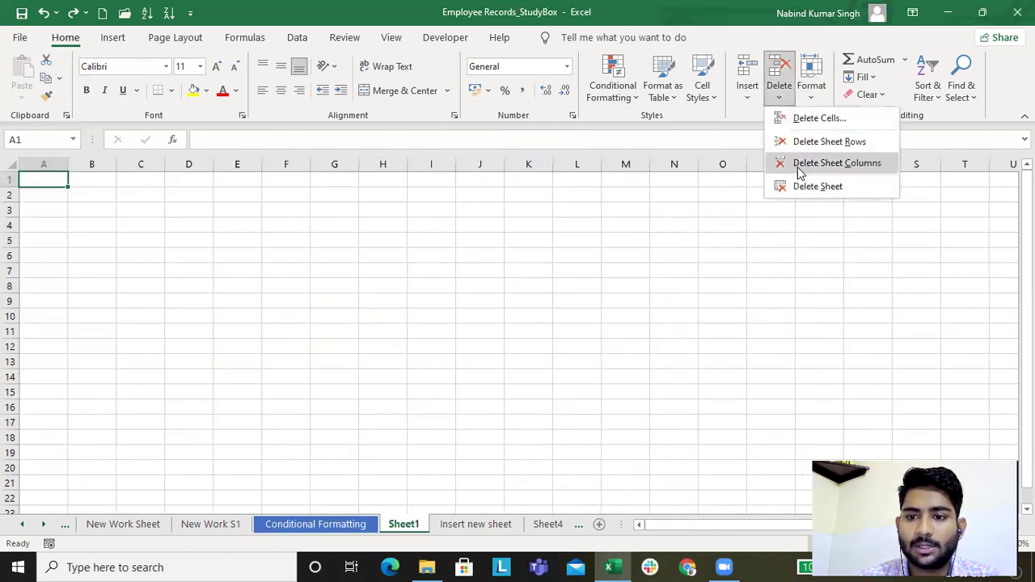
left_click(807, 187)
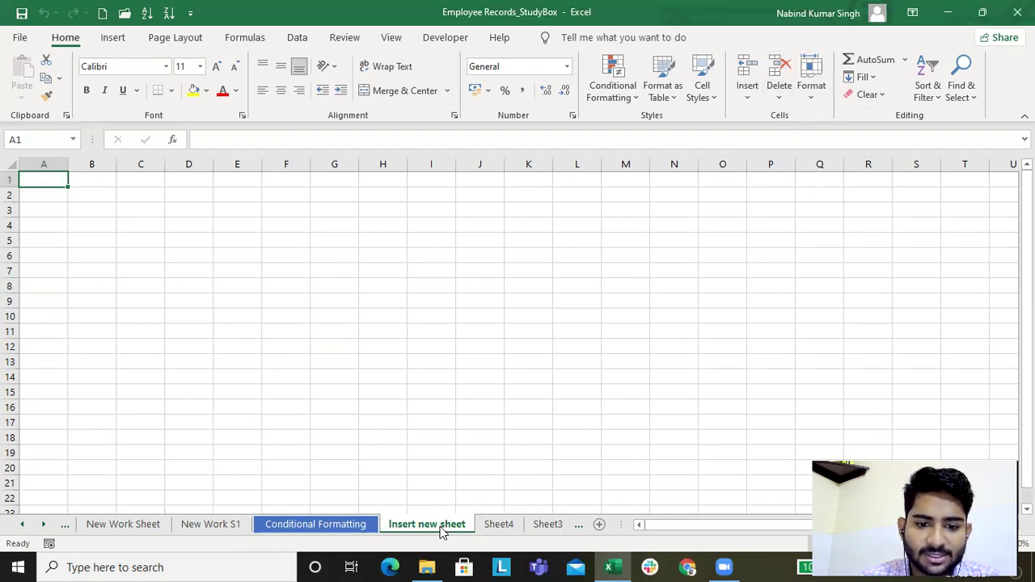
left_click(613, 314)
left_click(779, 88)
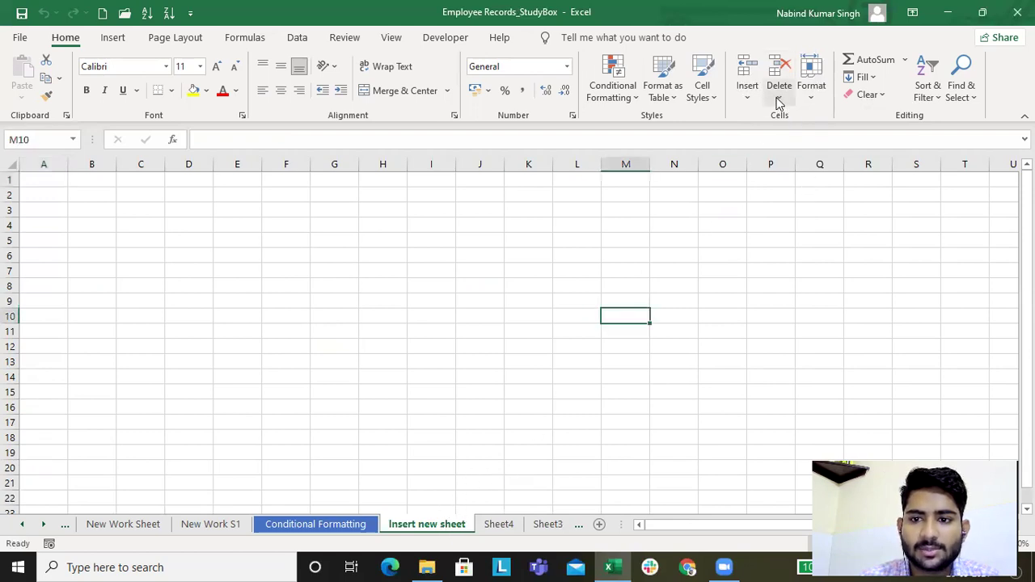
left_click(796, 187)
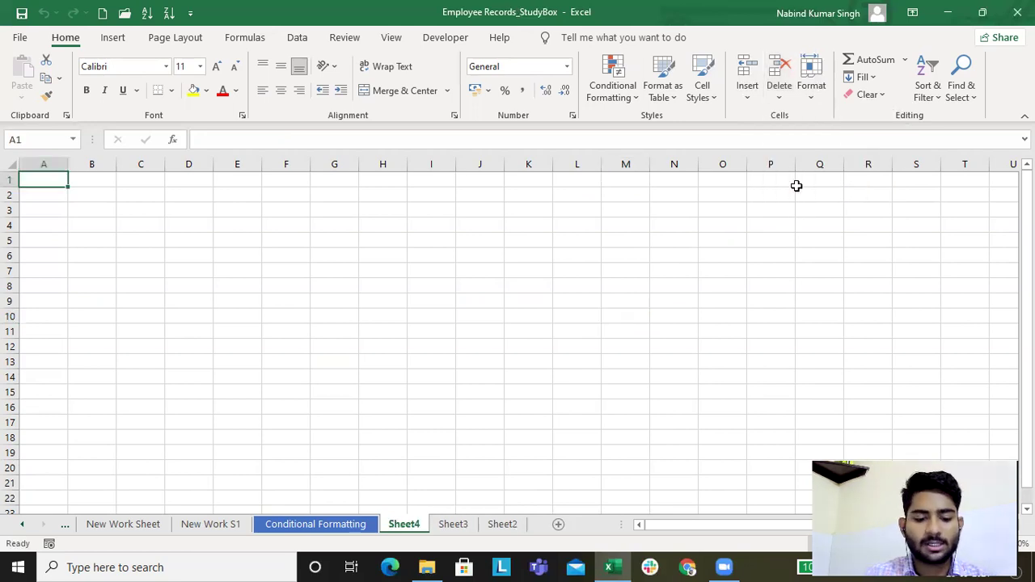
Step: Delete Sheet4, Sheet3 and Sheet2 using the Alt+H, D, S shortcut
key("h")
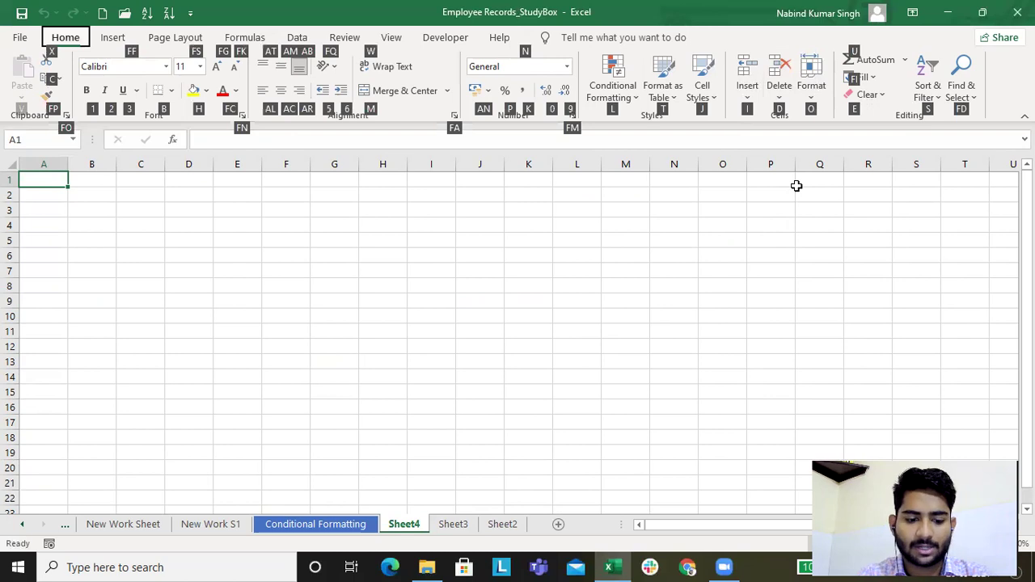
key("d")
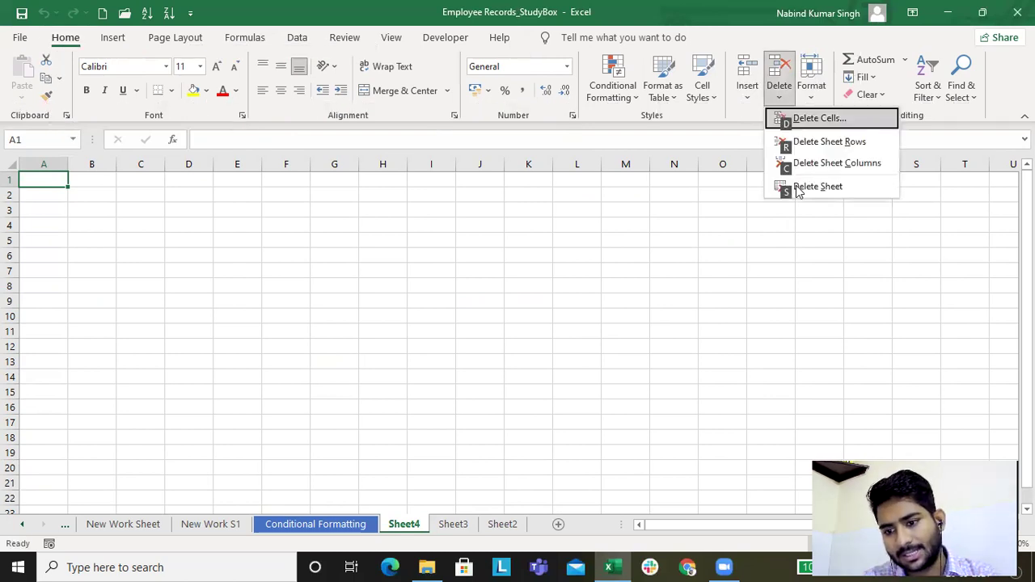
key("s")
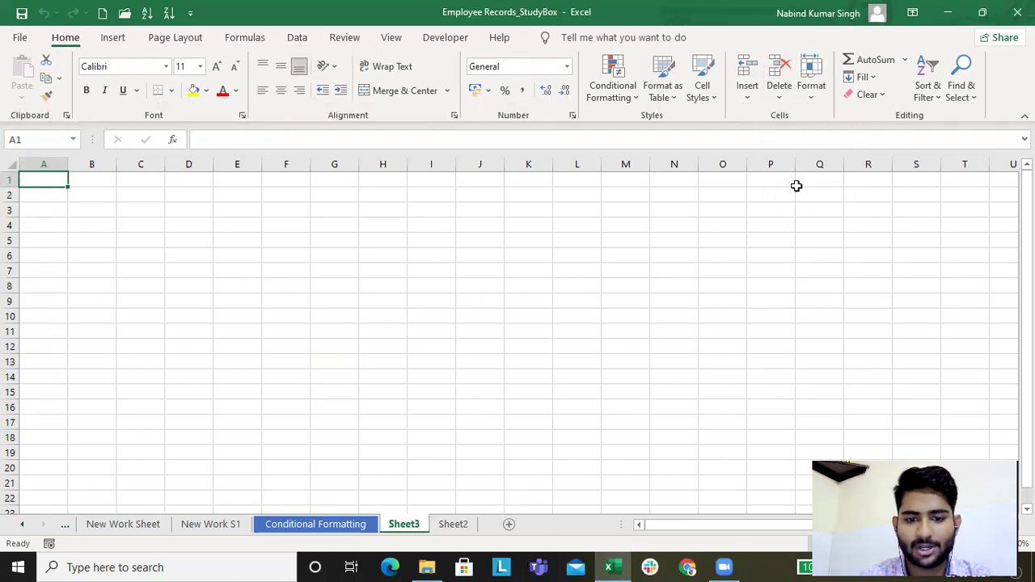
key("alt")
key("h")
key("d")
key("s")
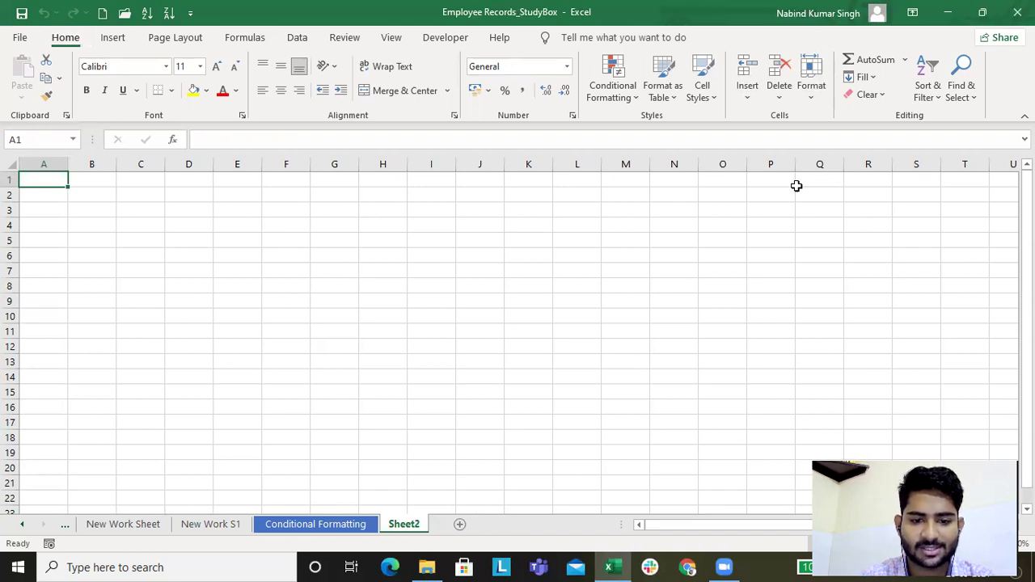
key("alt")
key("h")
key("d")
key("s")
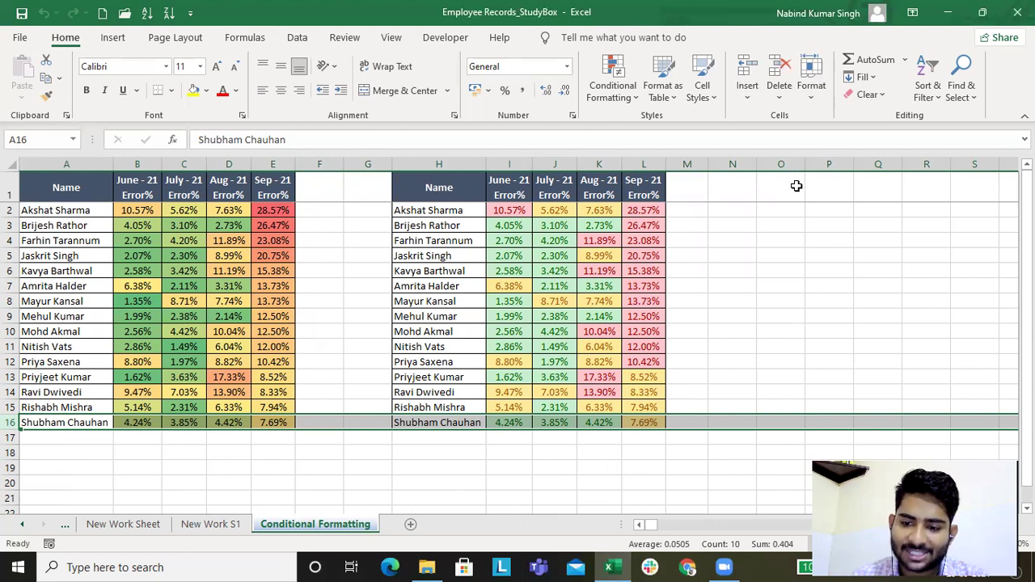
key("alt")
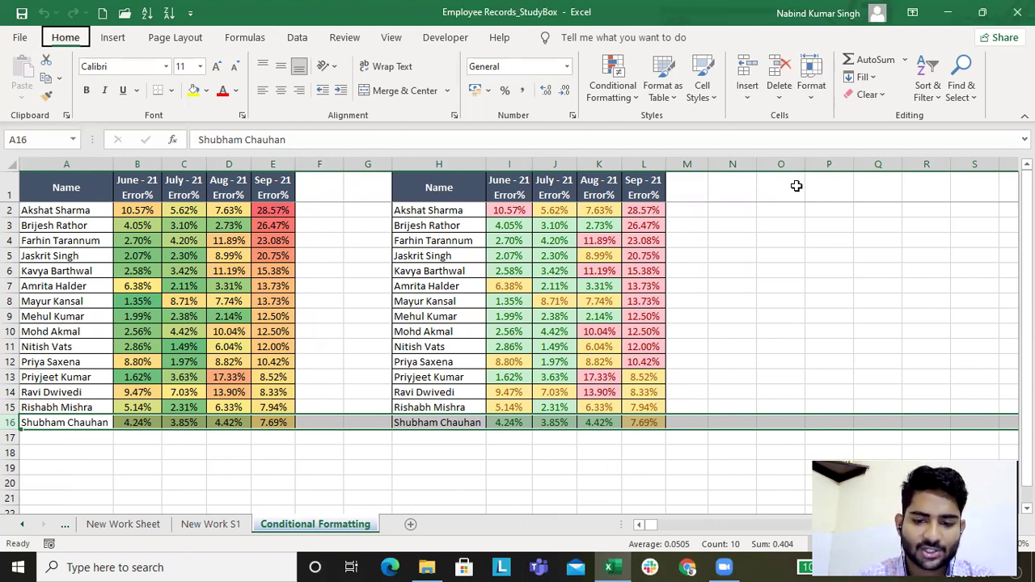
key("h")
key("i")
left_click(797, 188)
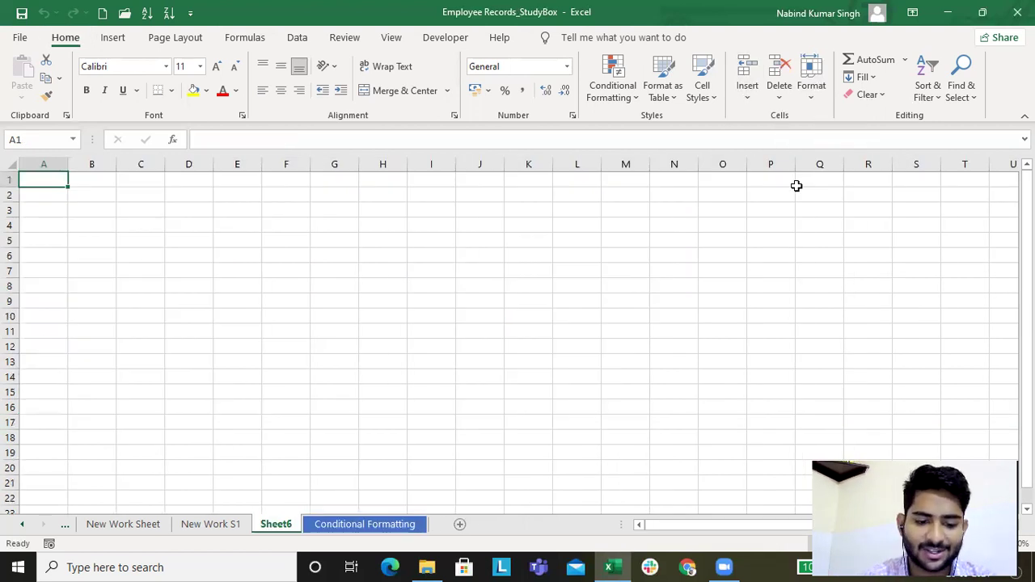
key("alt")
key("h")
key("i")
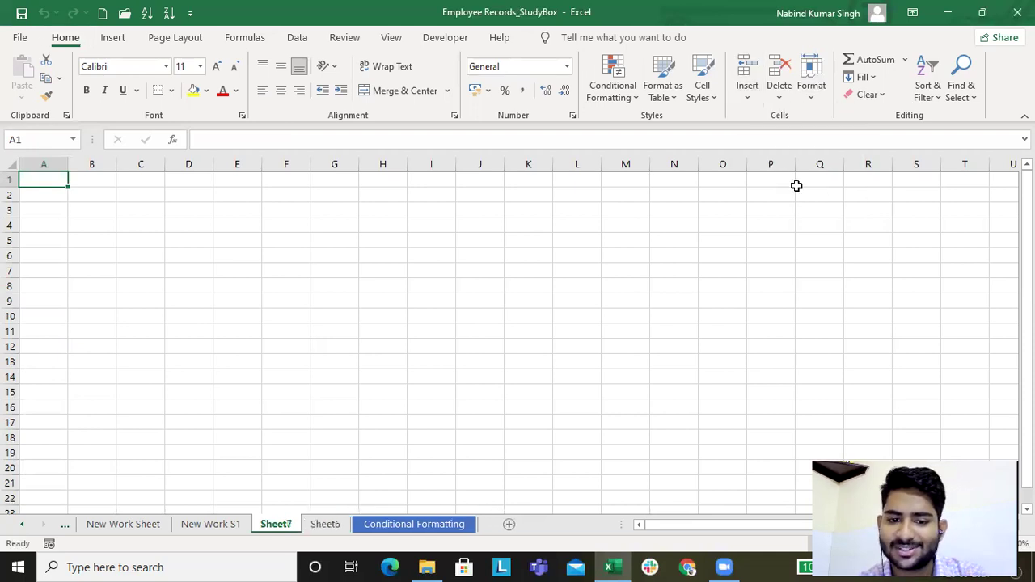
key("alt+h")
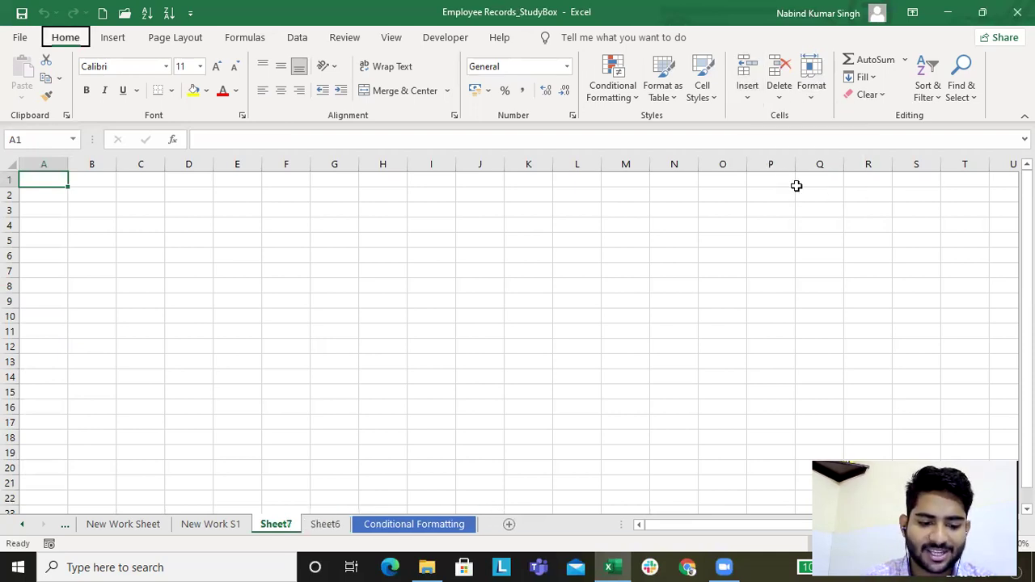
key("d")
key("s")
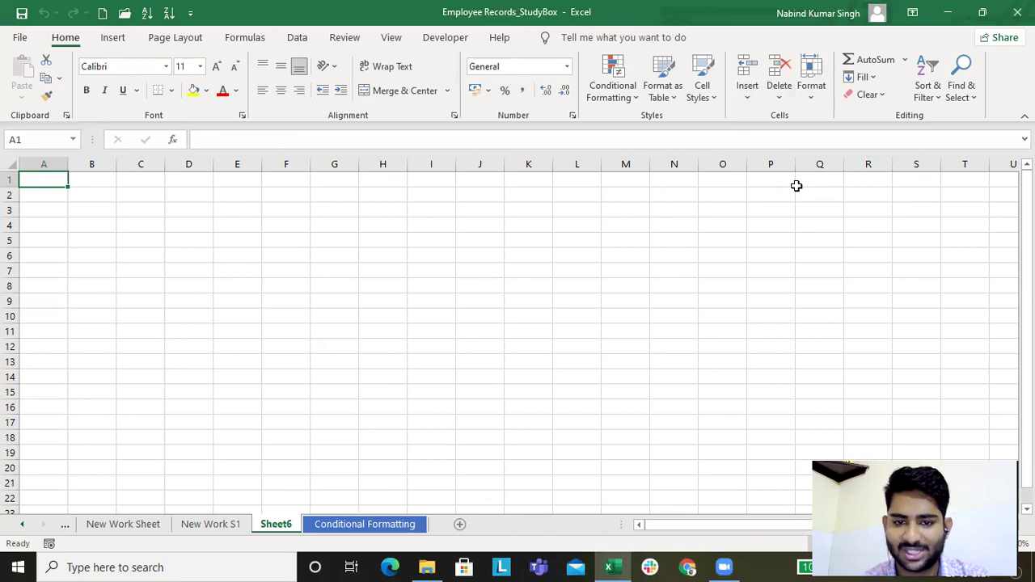
key("alt+h")
key("d")
key("s")
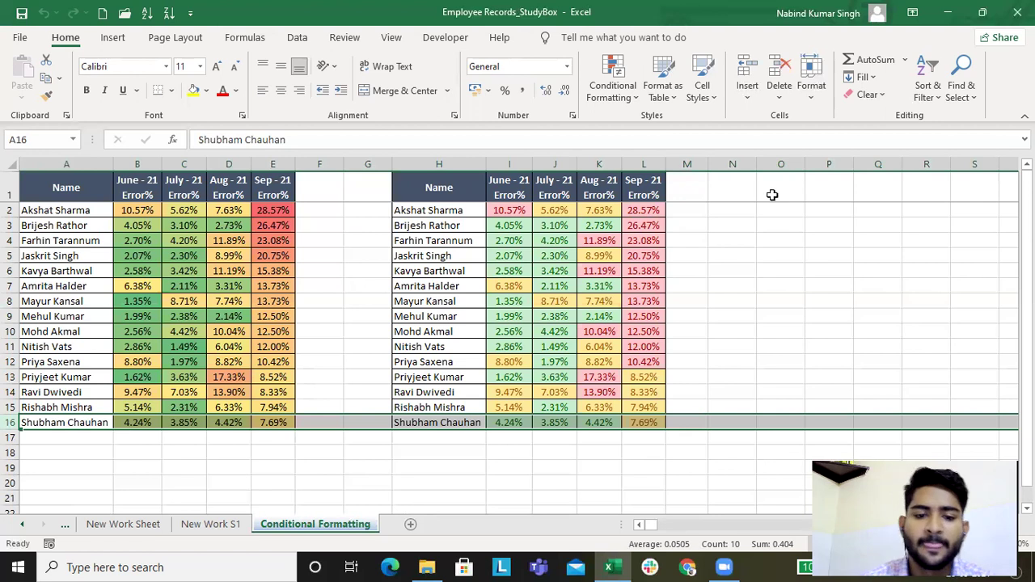
Step: On New Work S1, enter a person's full name in E6 and apply Wrap Text
left_click(219, 530)
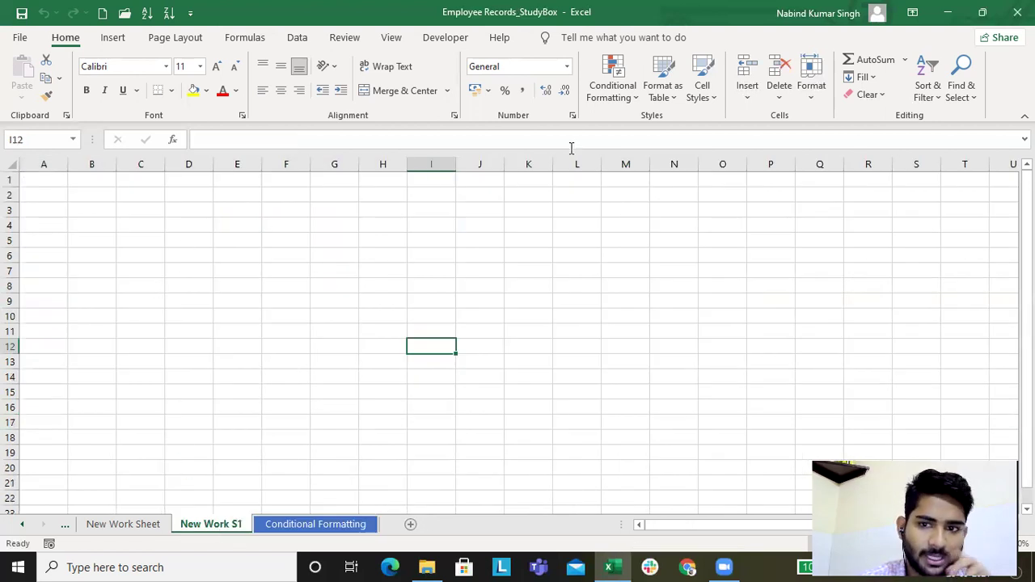
left_click(231, 254)
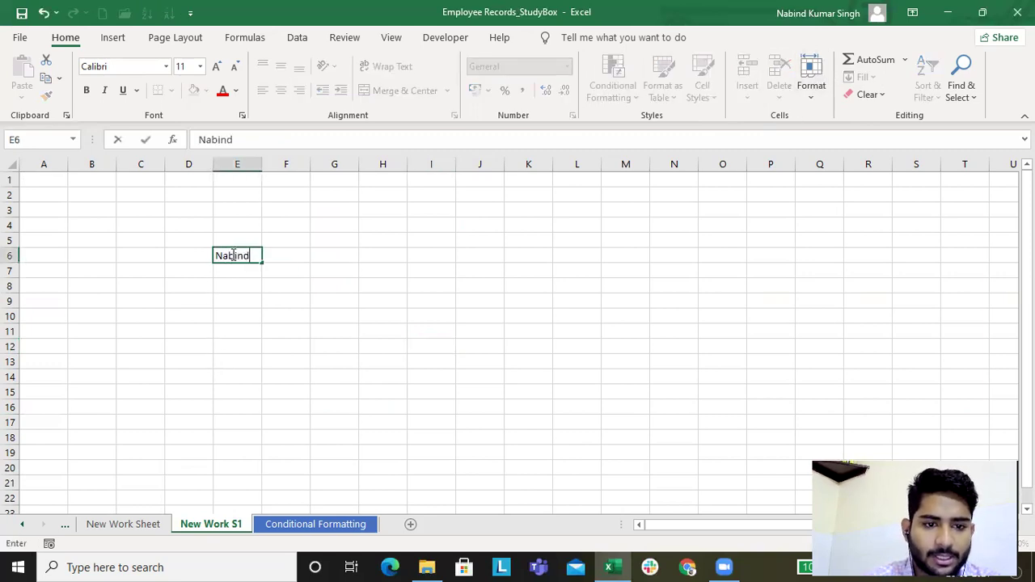
key("Return")
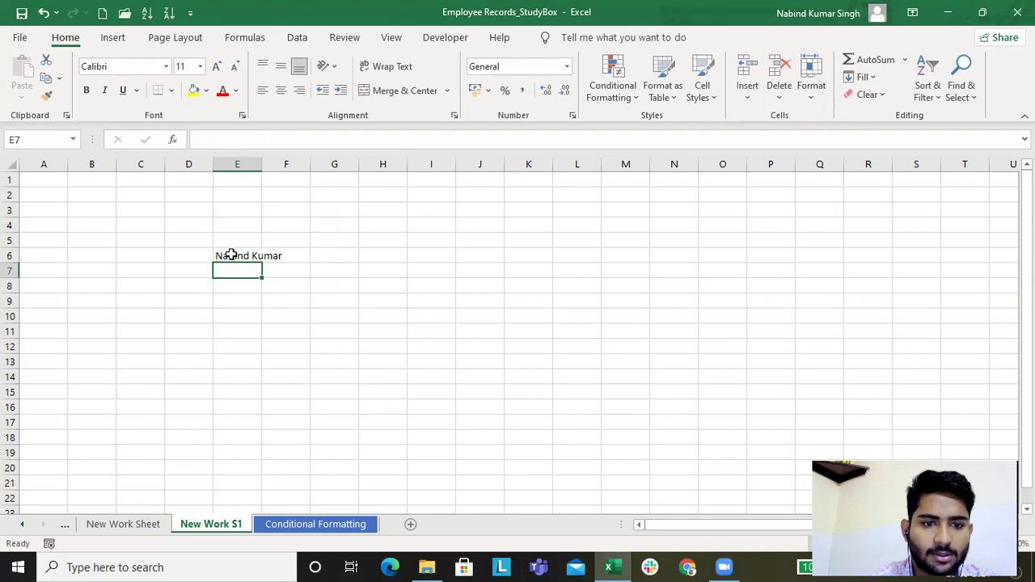
left_click(232, 256)
left_click(387, 66)
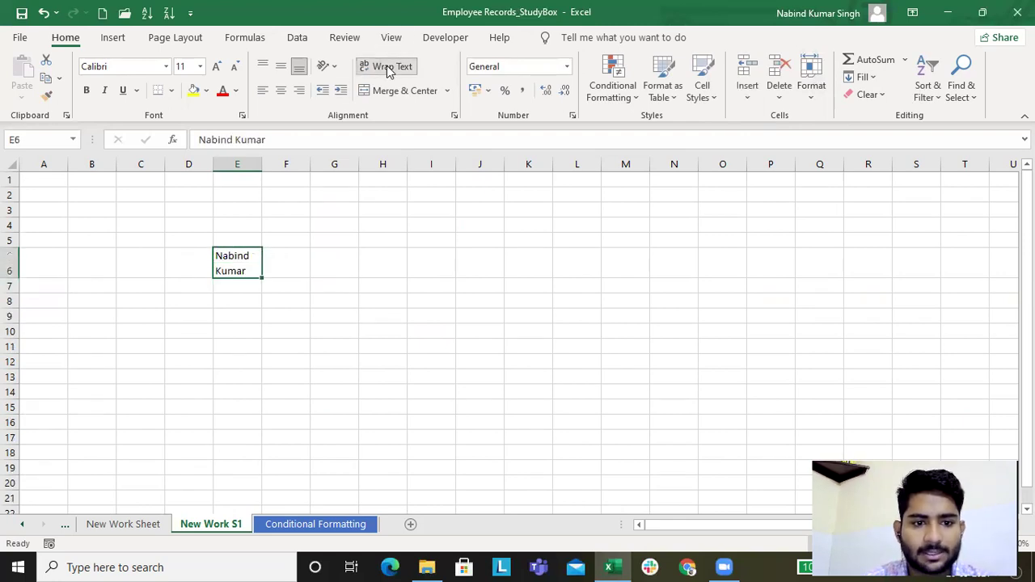
Step: Set row 6 height to 20 via Format > Row Height, then drag it to about 27.75
left_click(811, 90)
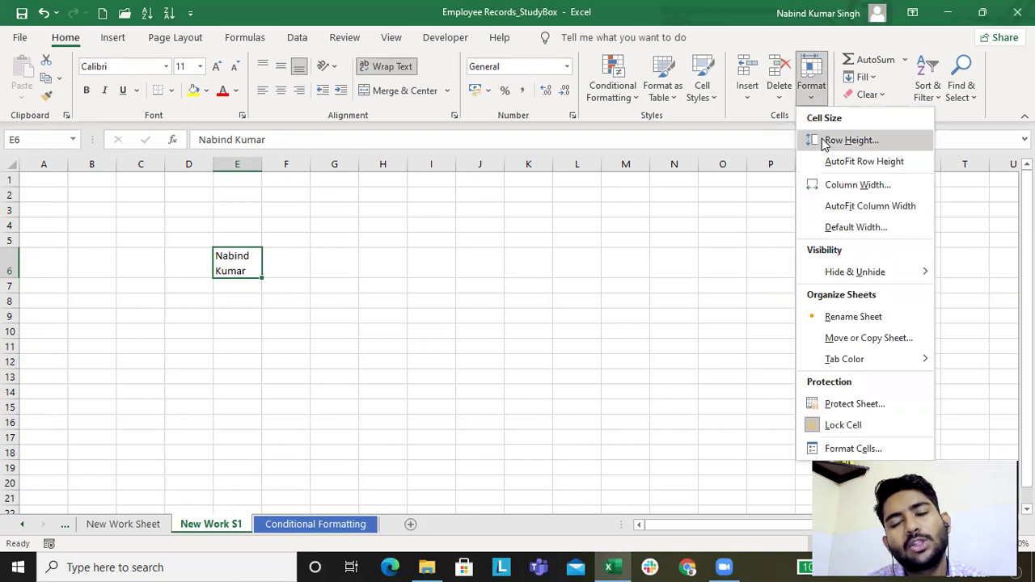
left_click(825, 143)
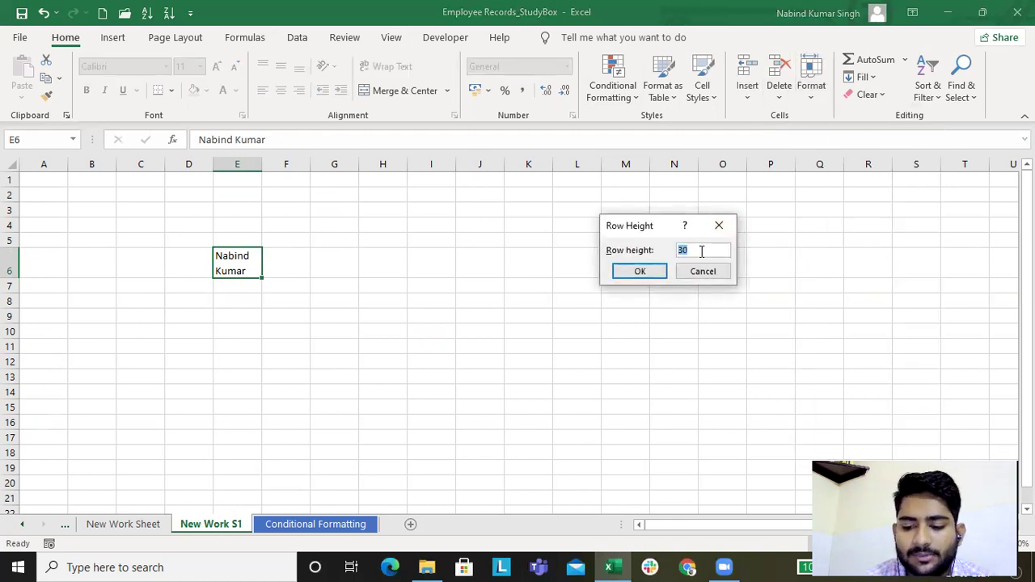
key("Return")
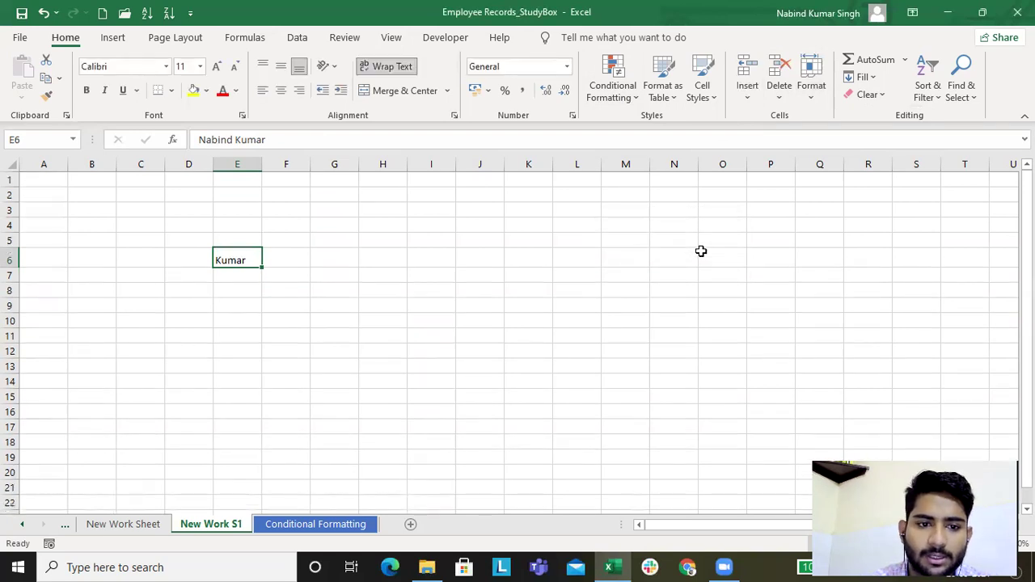
double_click(226, 257)
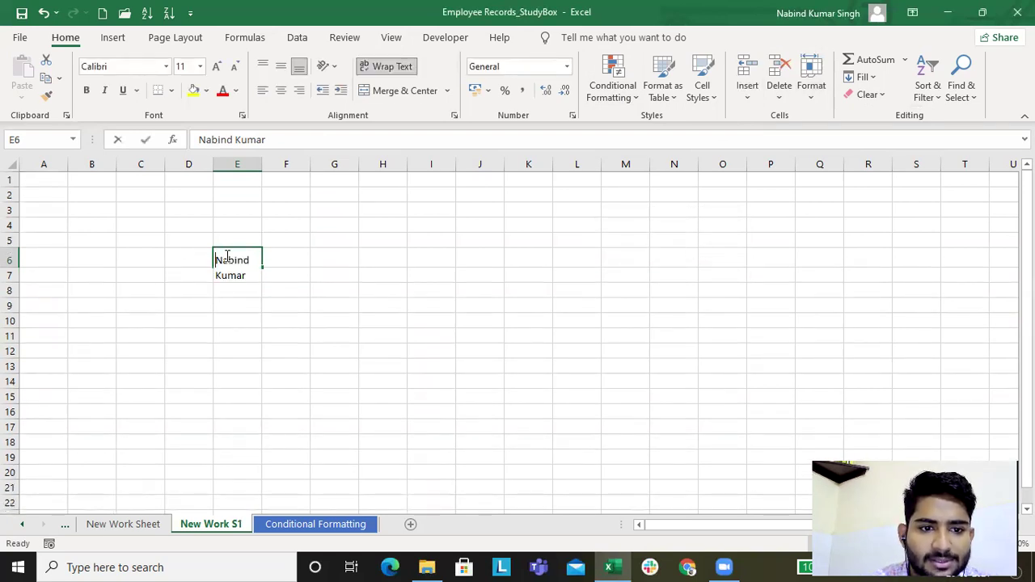
left_click(299, 296)
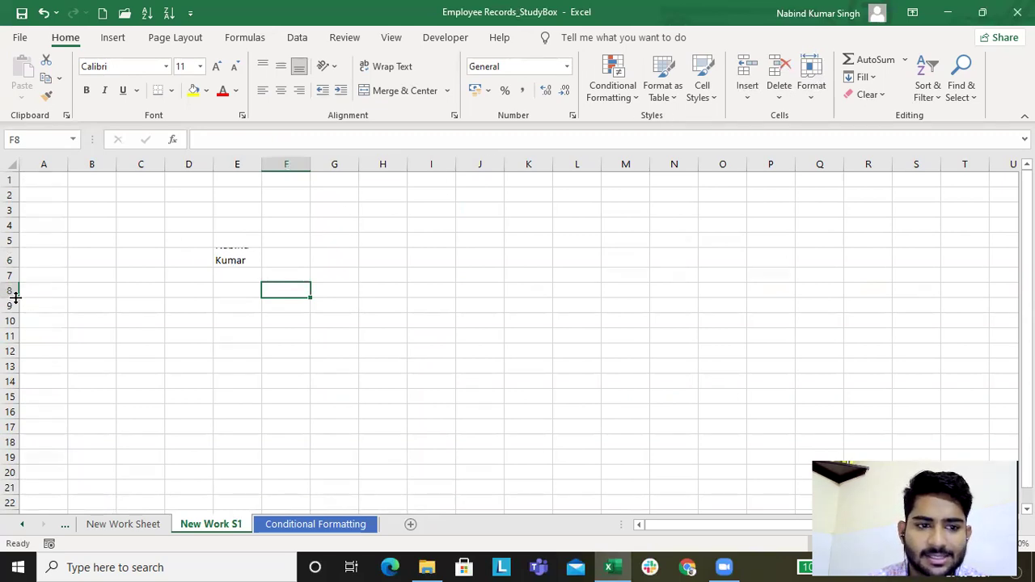
left_click_drag(18, 267, 18, 280)
Step: Set row 6 height to 35, then fill it down into rows 7–8 and undo
left_click(228, 264)
left_click(8, 264)
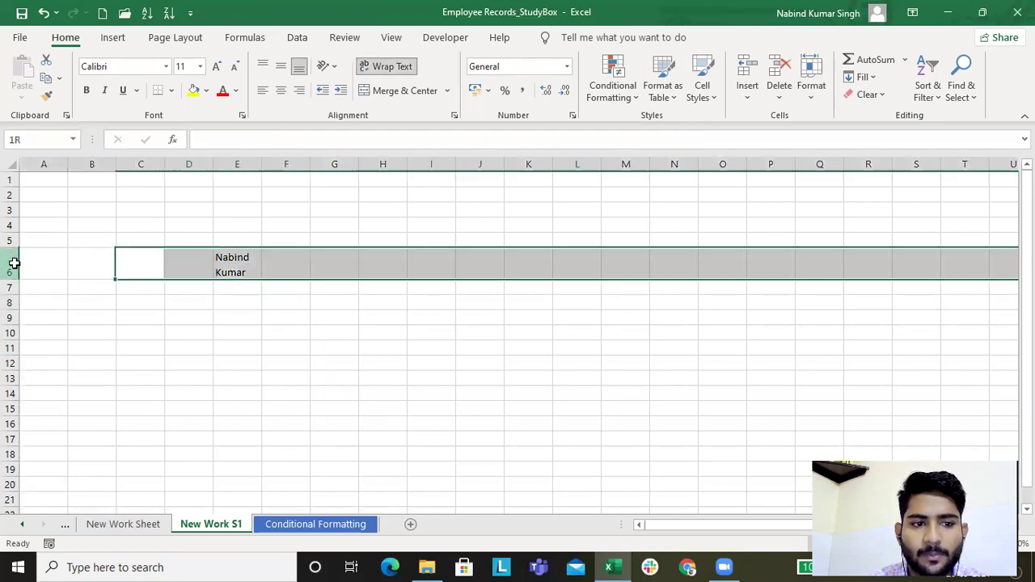
left_click(811, 89)
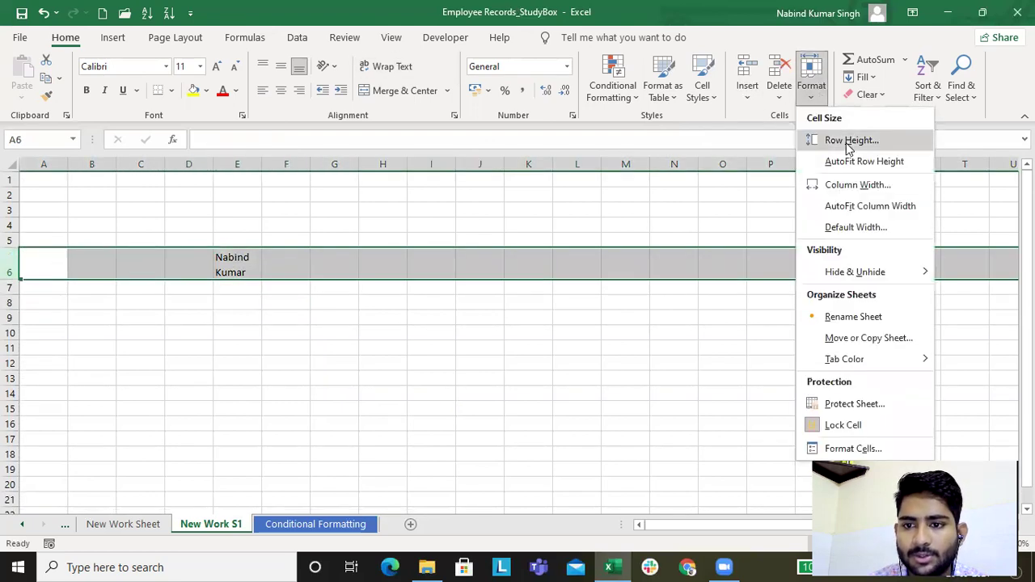
left_click(828, 138)
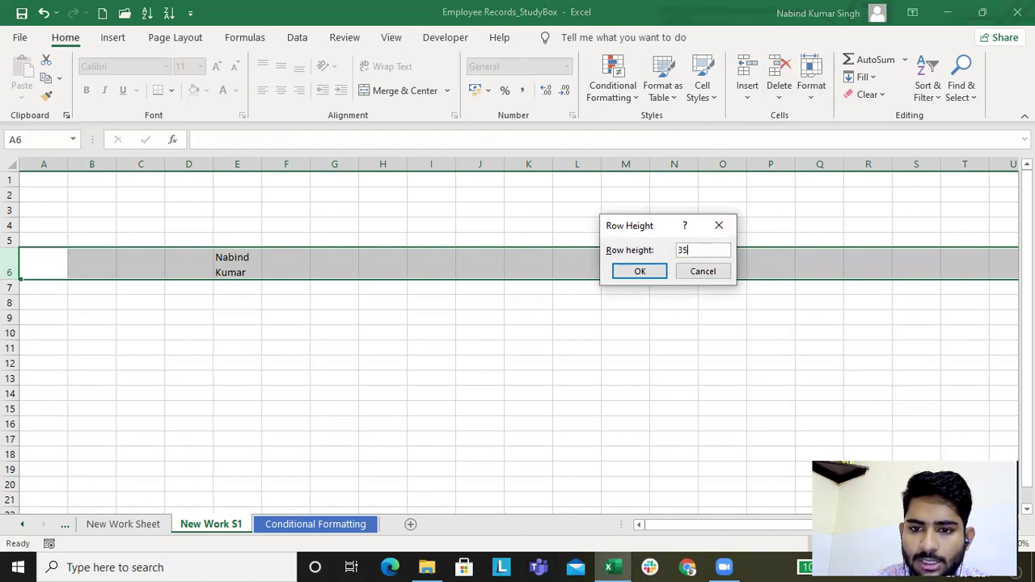
key("Return")
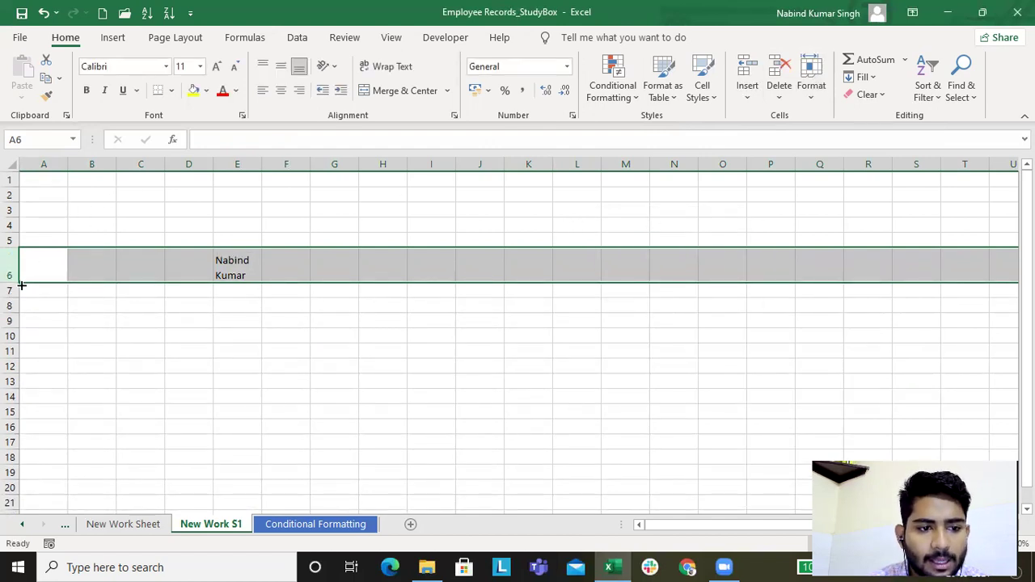
left_click_drag(22, 284, 22, 315)
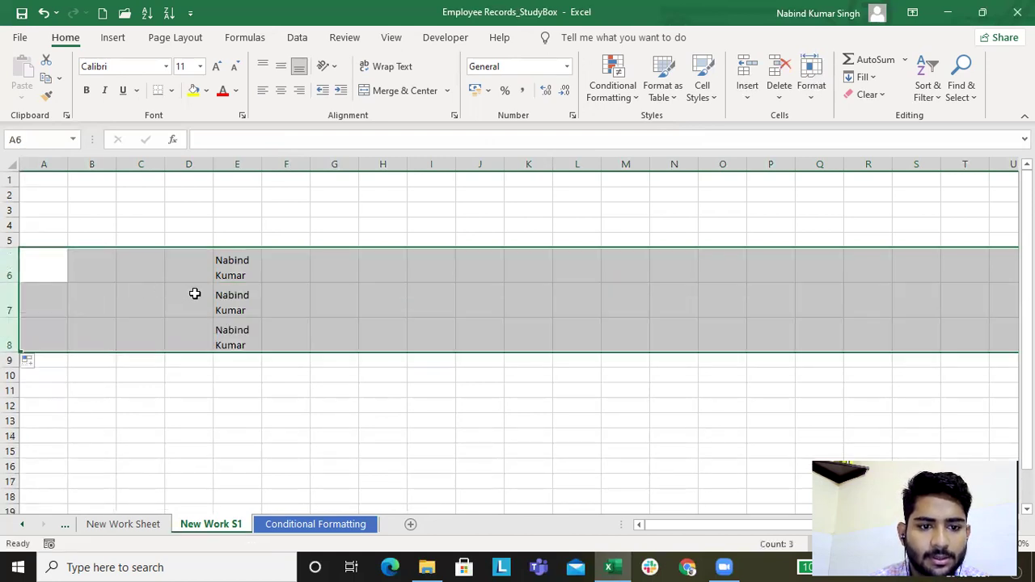
left_click(190, 292)
key("ctrl+z")
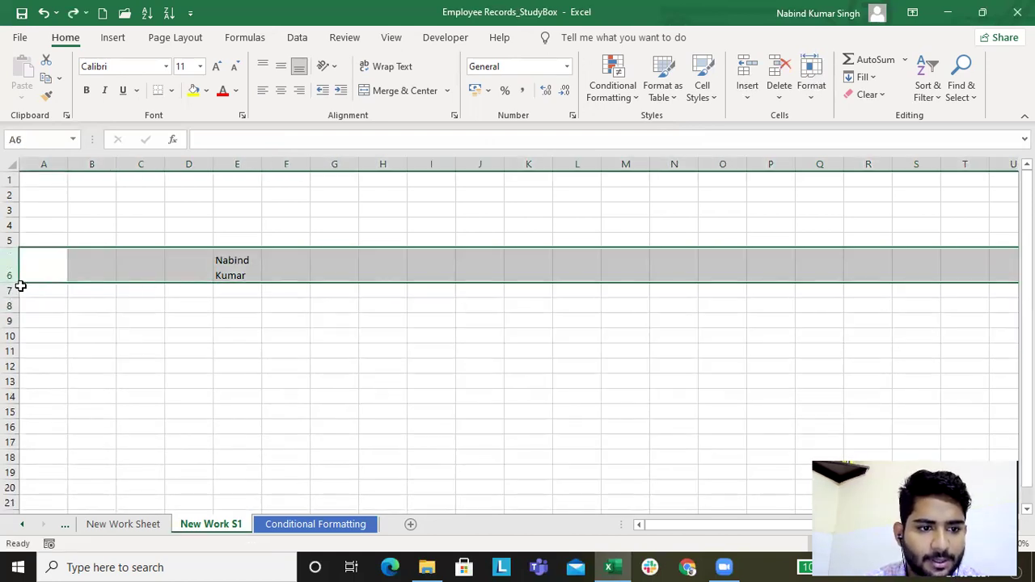
Step: Drag row 6 much taller, then apply Format > AutoFit Row Height
left_click_drag(18, 279, 16, 346)
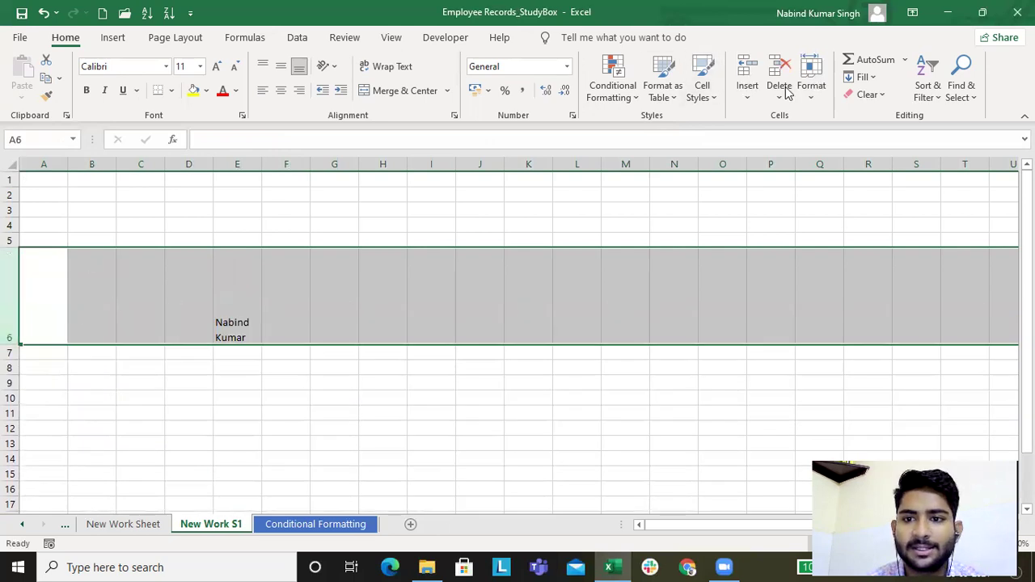
left_click(810, 89)
left_click(836, 139)
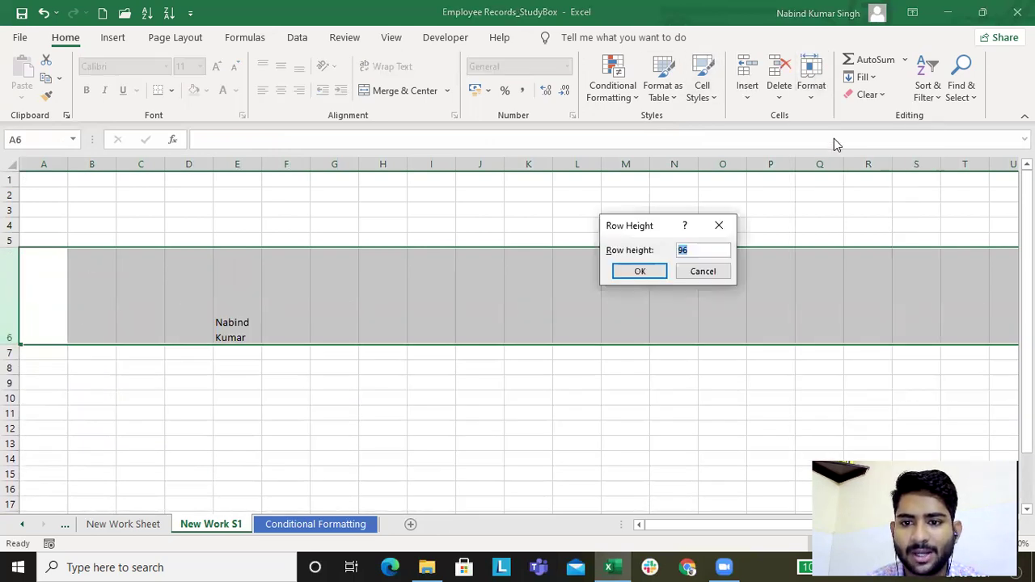
left_click(718, 224)
left_click(812, 104)
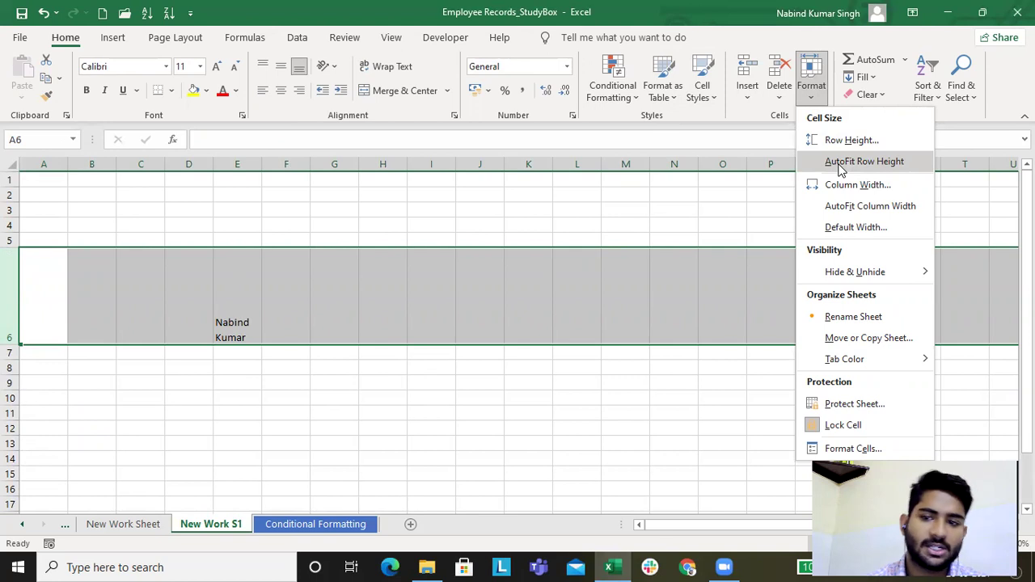
left_click(863, 161)
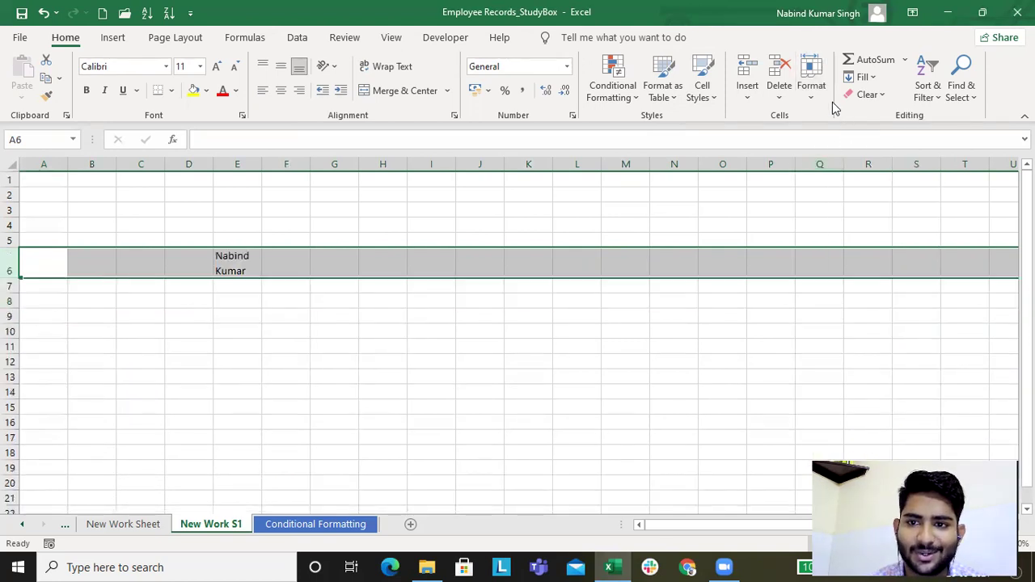
Step: Set column E width to 7 via Format > Column Width, then undo it
left_click(418, 163)
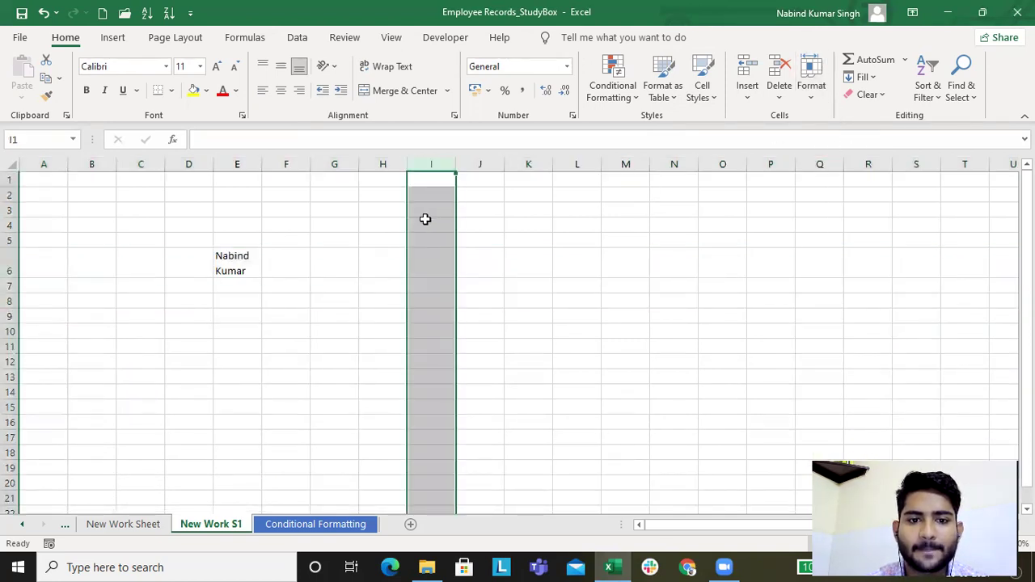
left_click(425, 223)
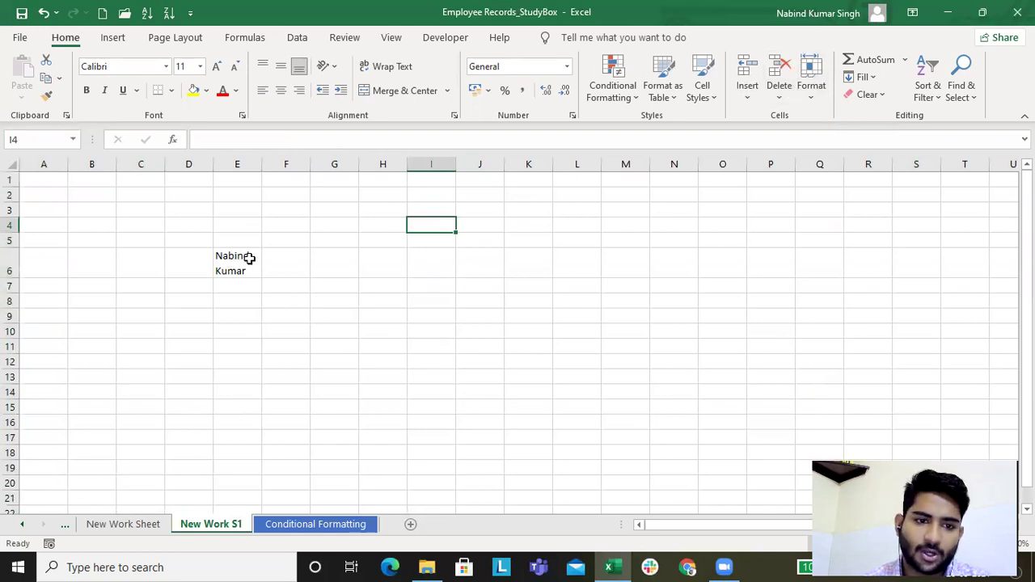
left_click(241, 164)
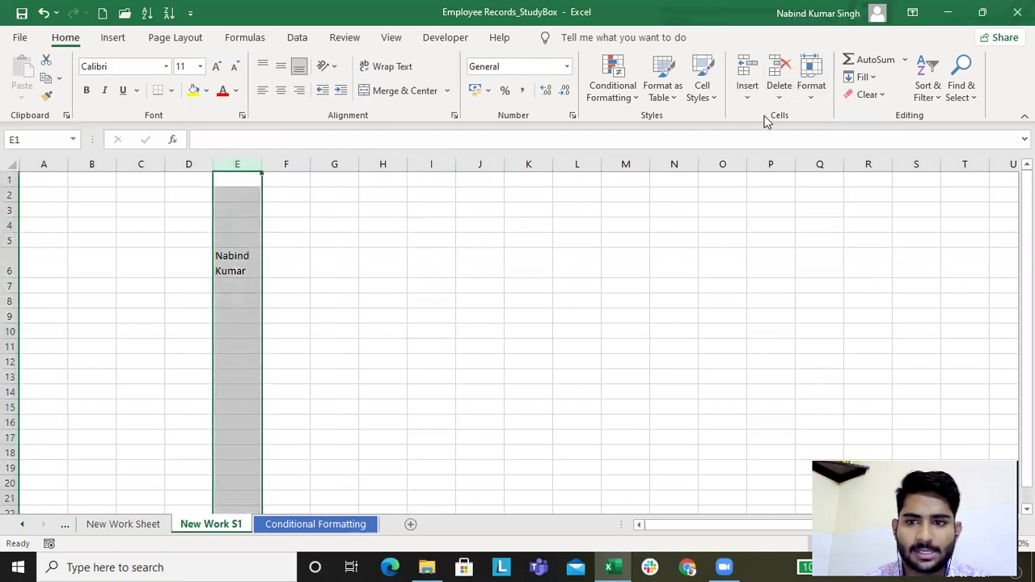
left_click(811, 97)
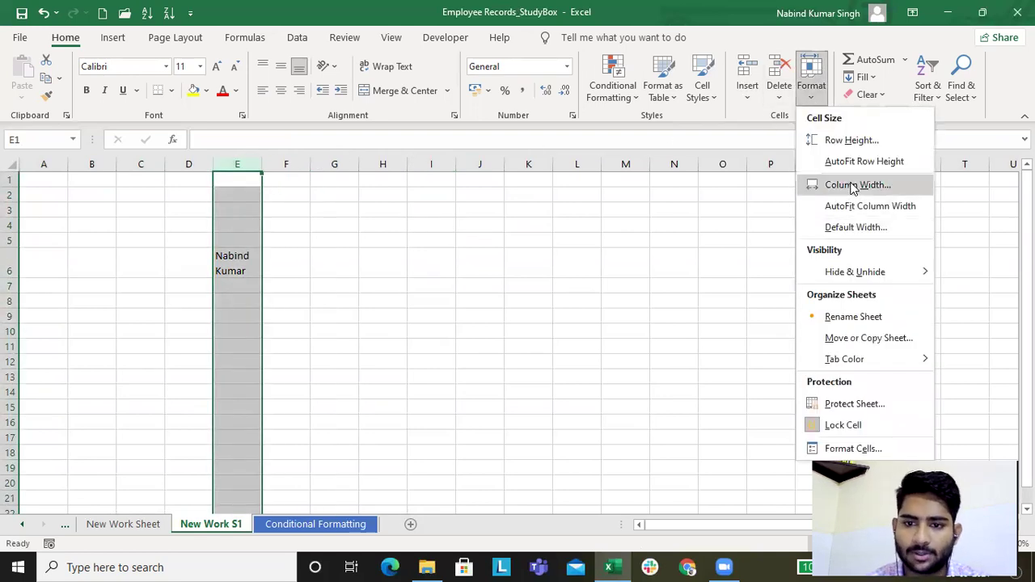
left_click(852, 185)
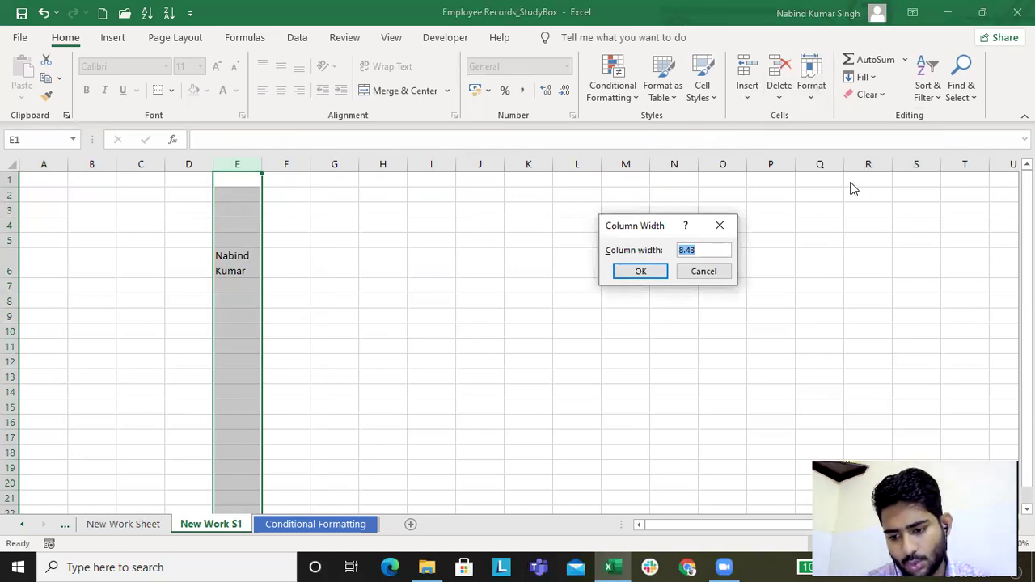
type("78")
key("Return")
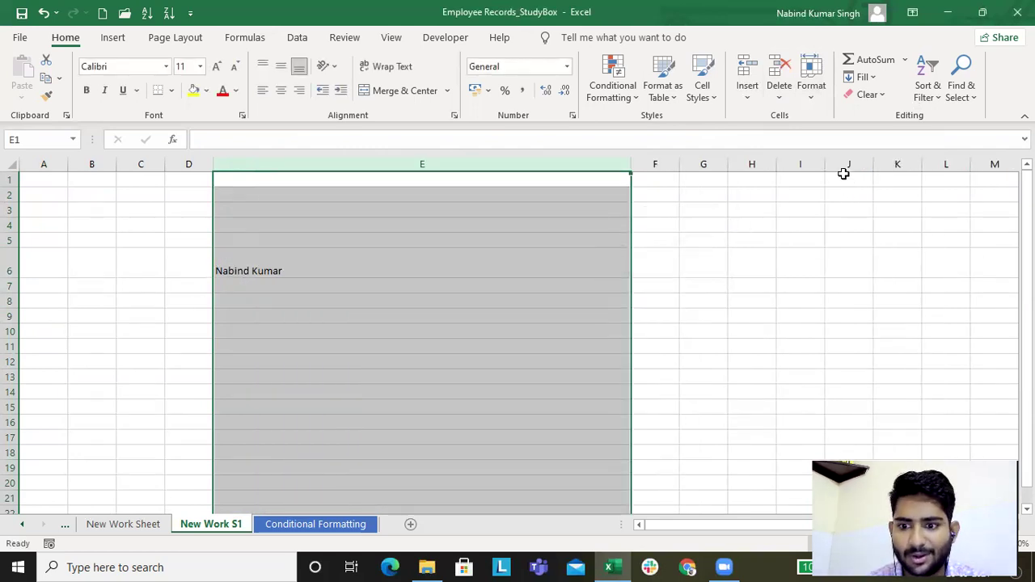
key("ctrl+z")
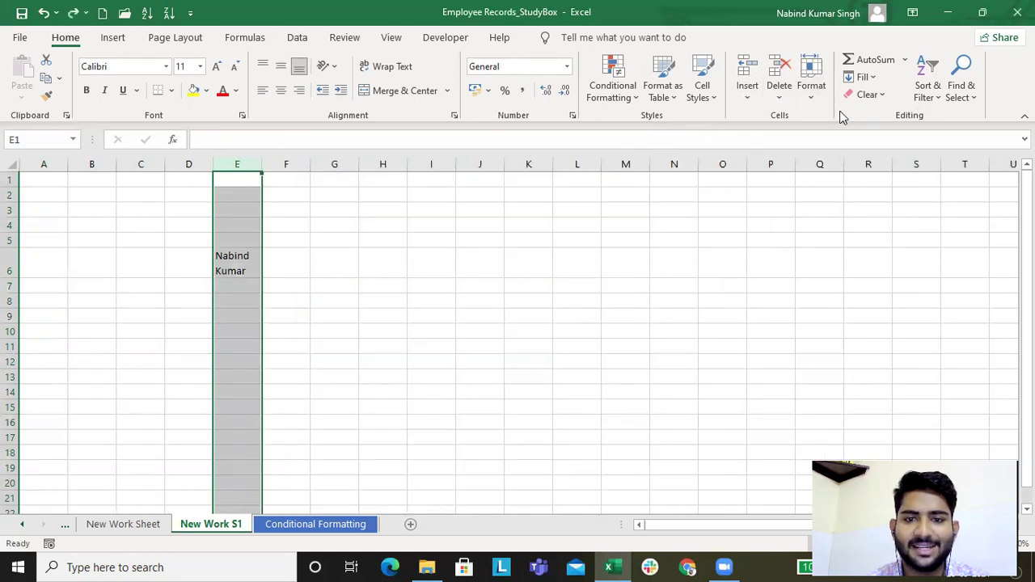
Step: Widen column E by dragging, AutoFit it, then drag its border to about 13.43
left_click(811, 89)
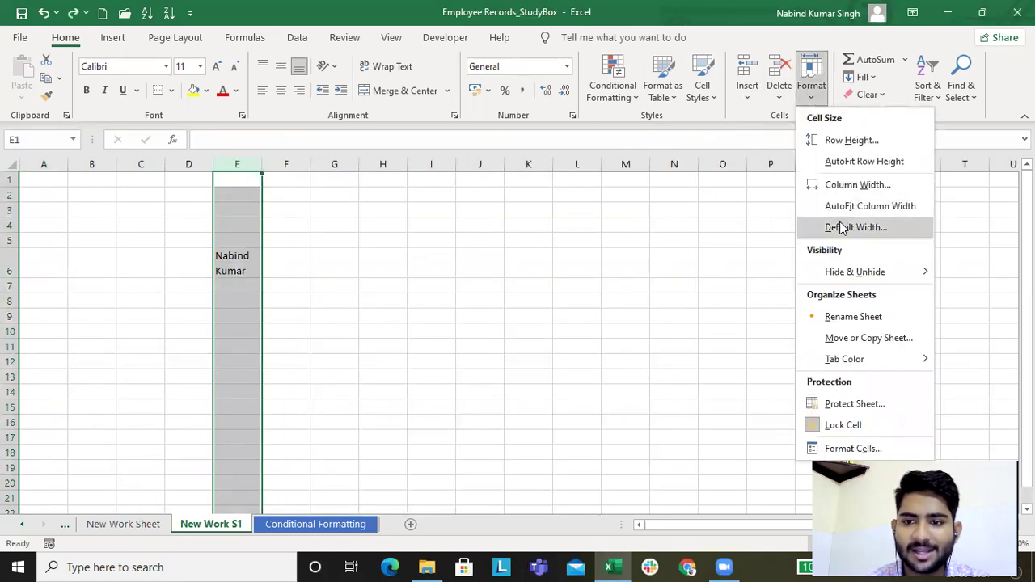
left_click(263, 169)
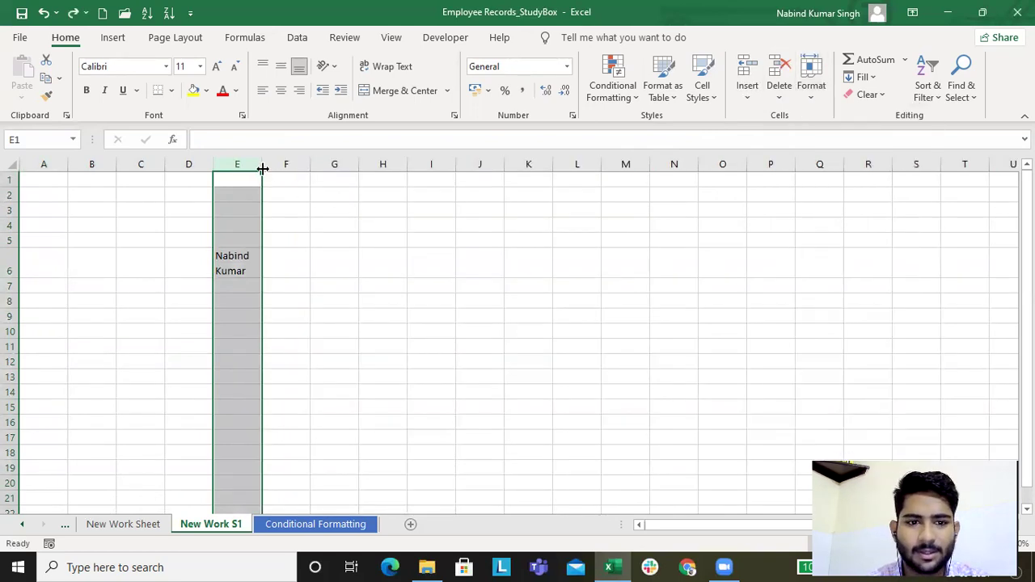
left_click_drag(261, 164, 421, 165)
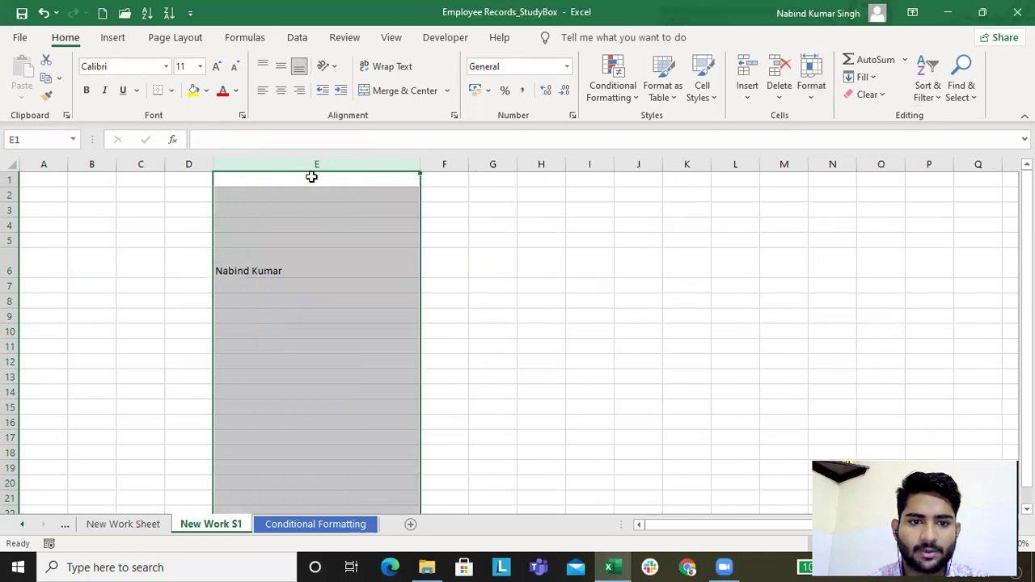
left_click(811, 96)
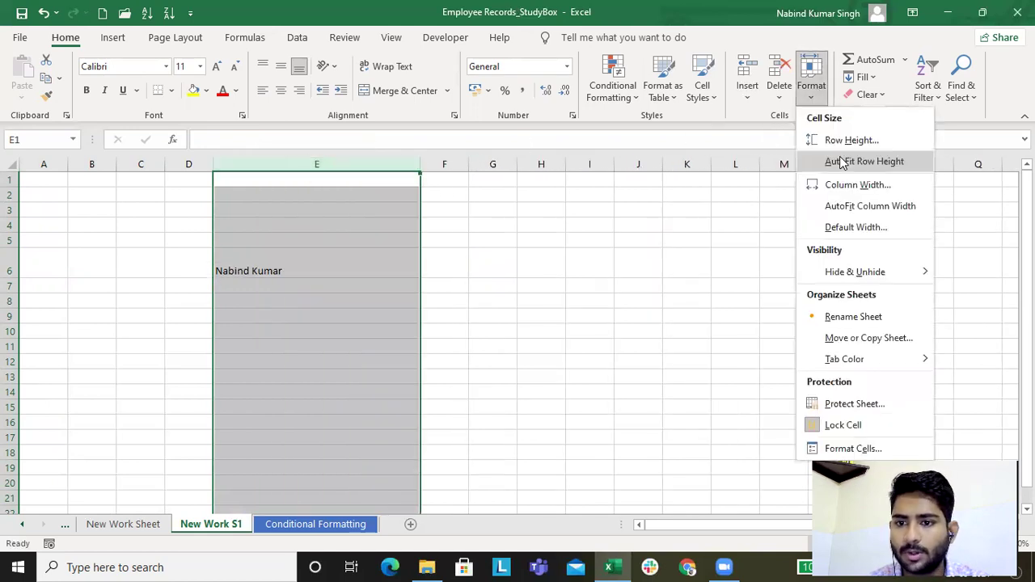
left_click(855, 207)
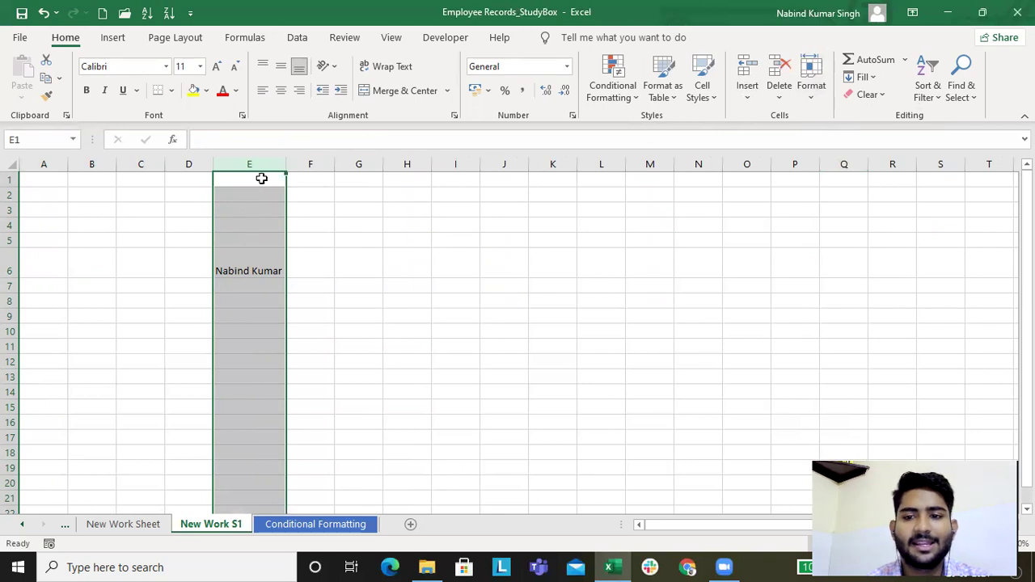
left_click_drag(287, 164, 432, 165)
left_click(308, 162)
Step: AutoFit column E's width with the Alt+H, O, I shortcut
key("alt")
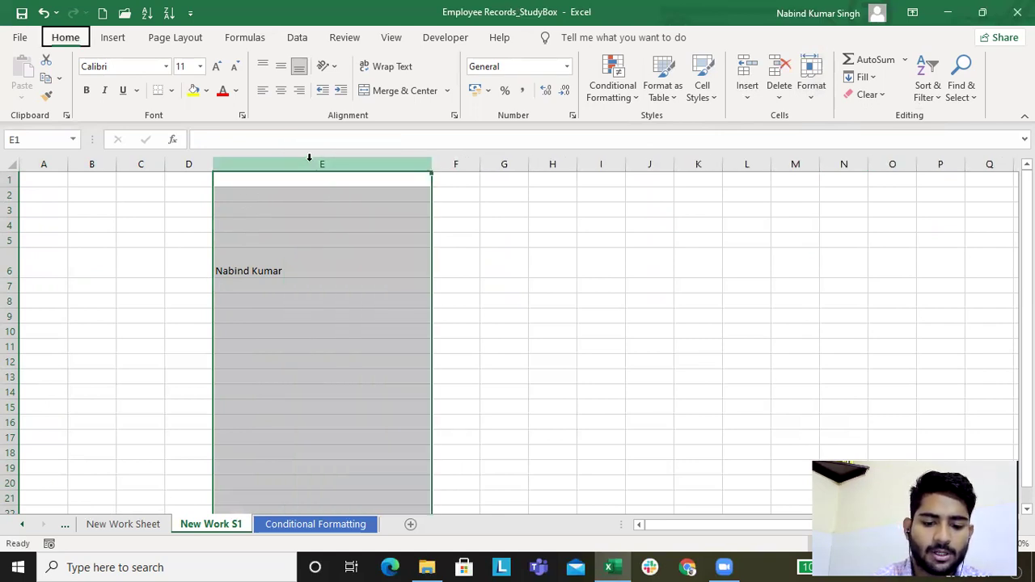
key("h")
key("o")
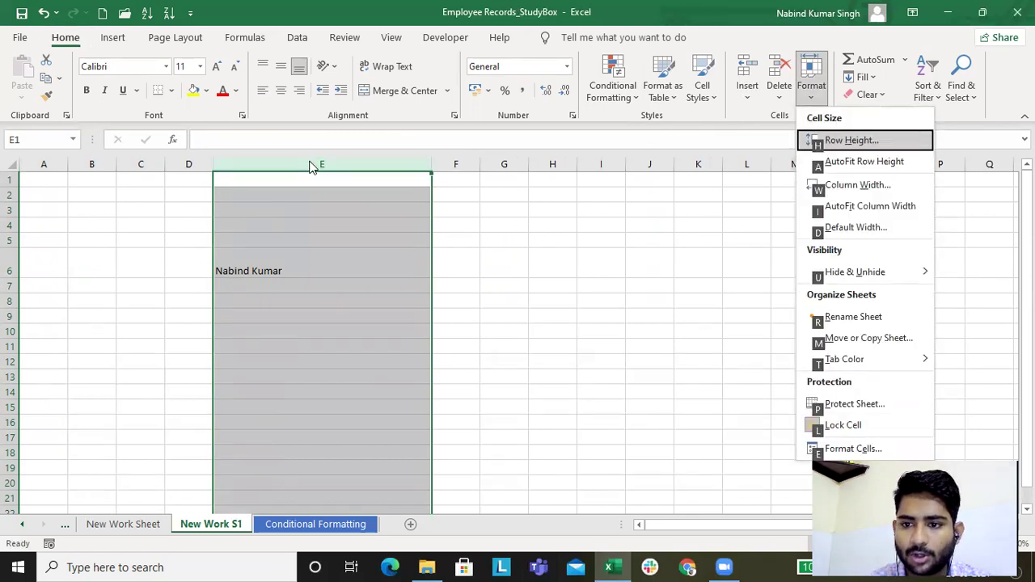
key("i")
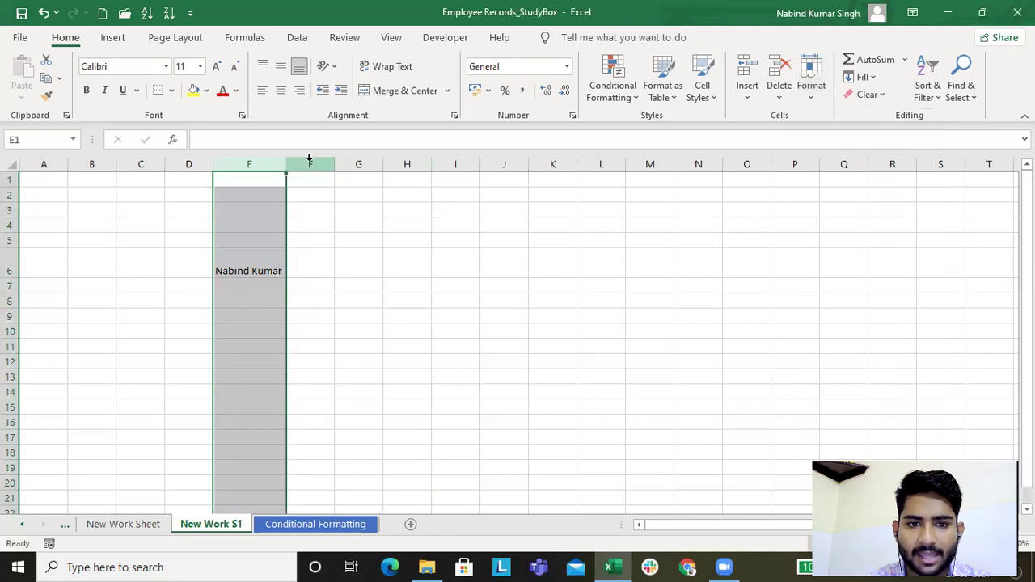
Step: Drag row 6 back to normal height, then return to the Conditional Formatting sheet
left_click(12, 267)
key("alt")
key("h")
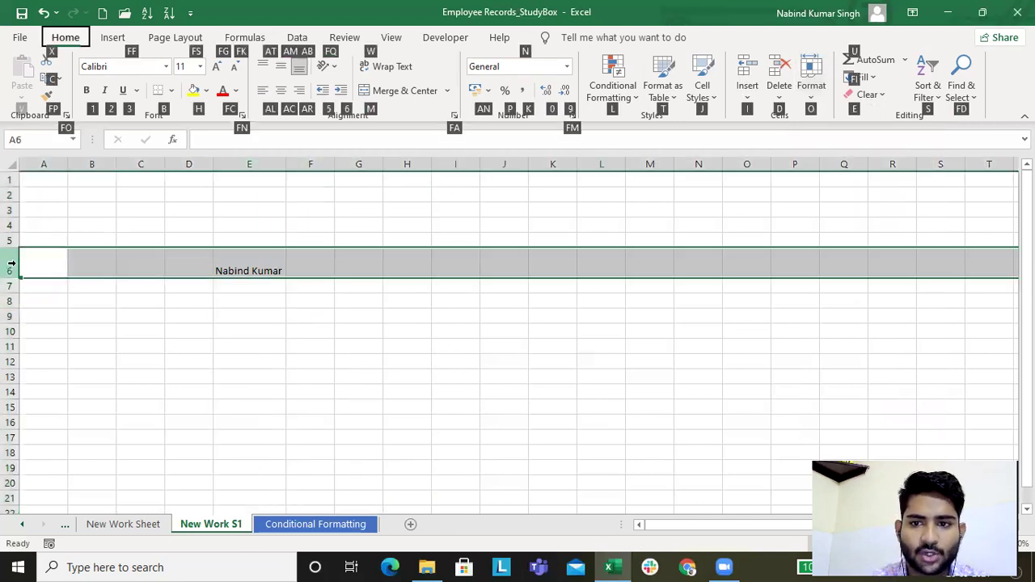
key("o")
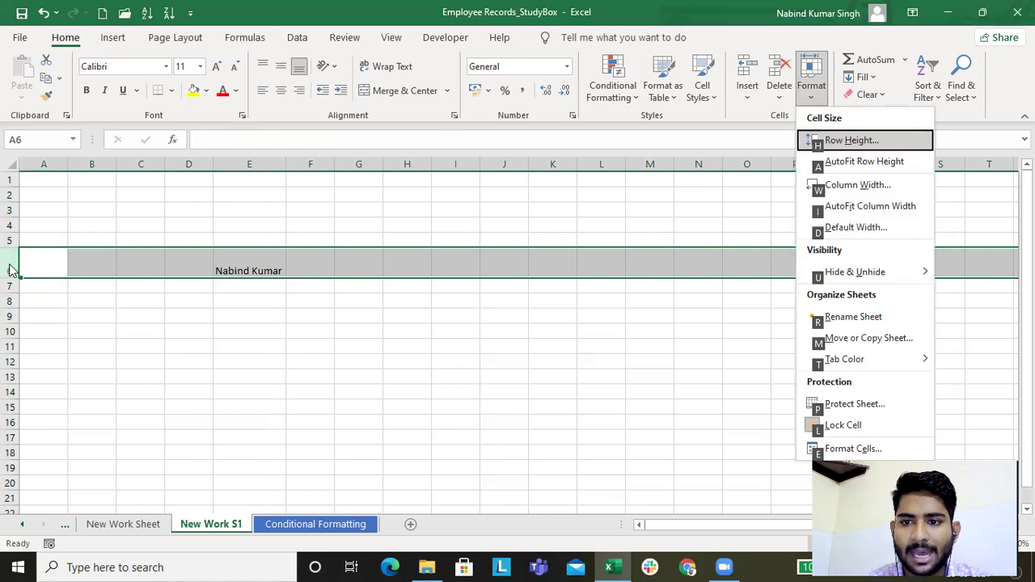
left_click_drag(11, 277, 10, 263)
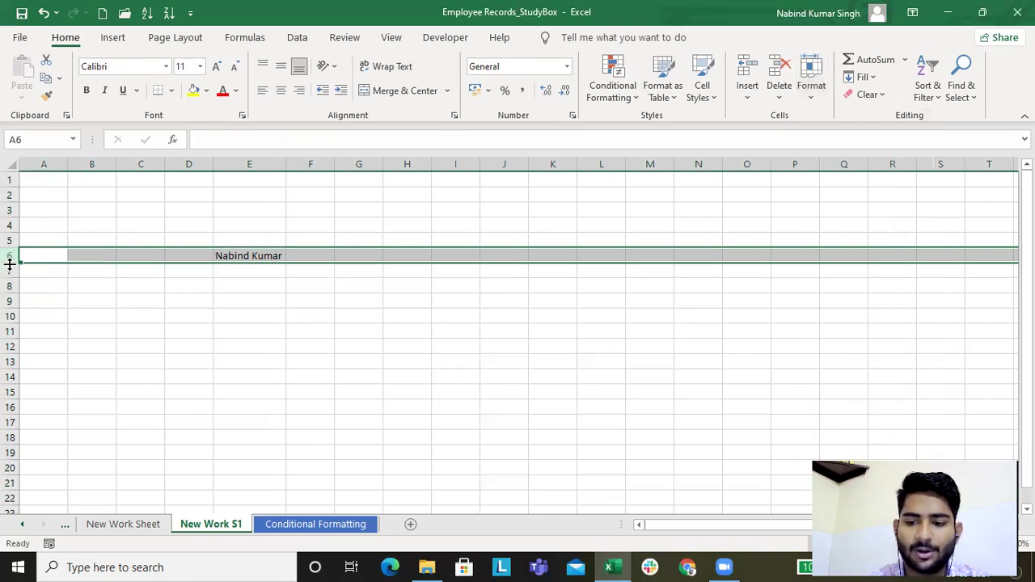
left_click(244, 255)
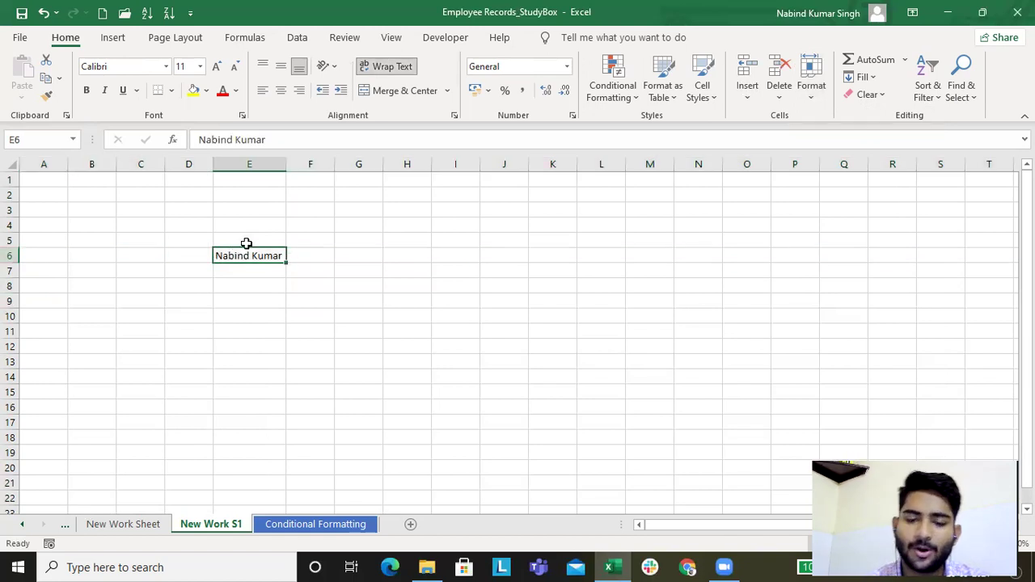
left_click(808, 89)
mouse_move(854, 271)
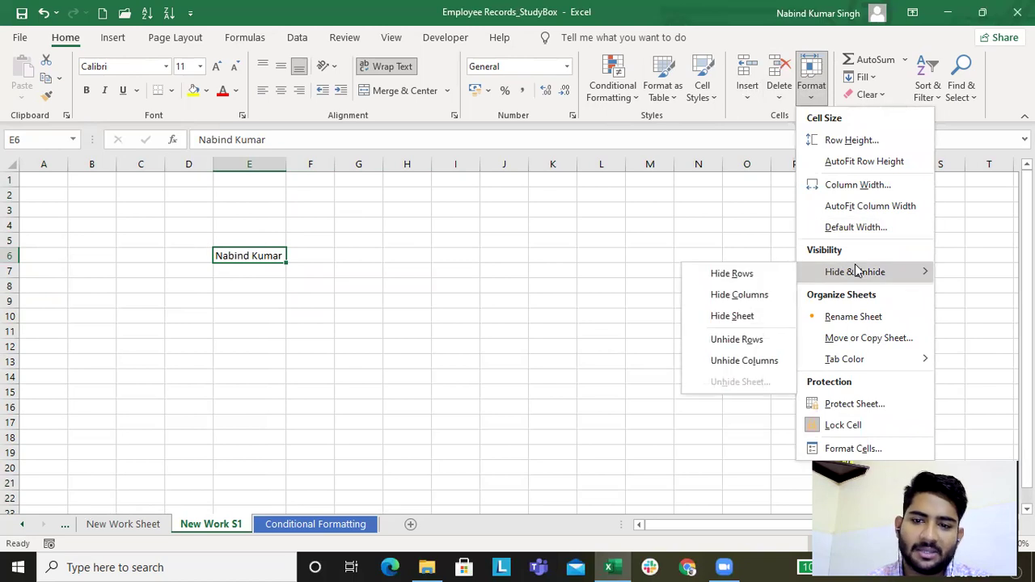
left_click(297, 527)
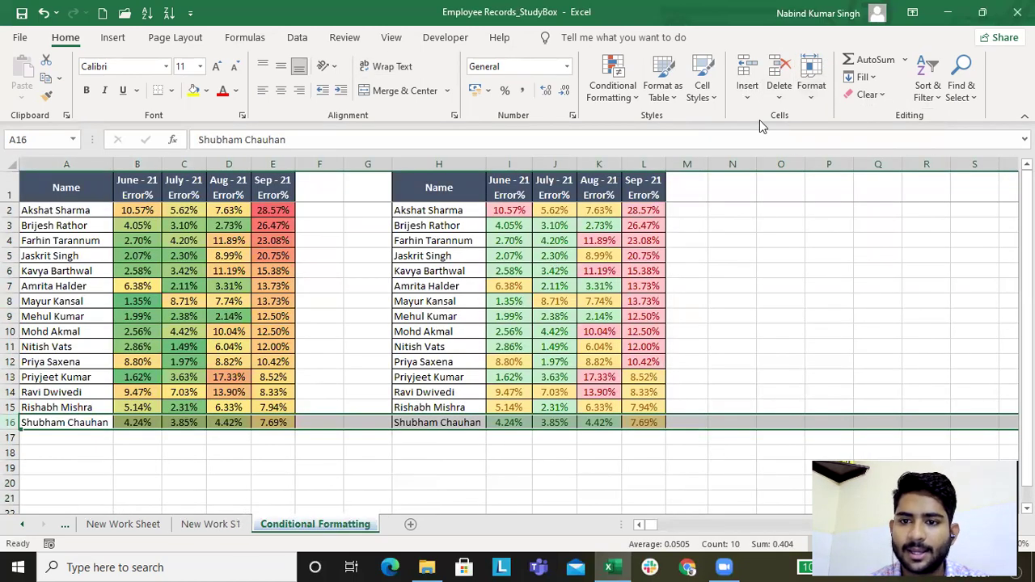
Step: Select column I, hide rows by mistake, and undo the row hiding
left_click(510, 161)
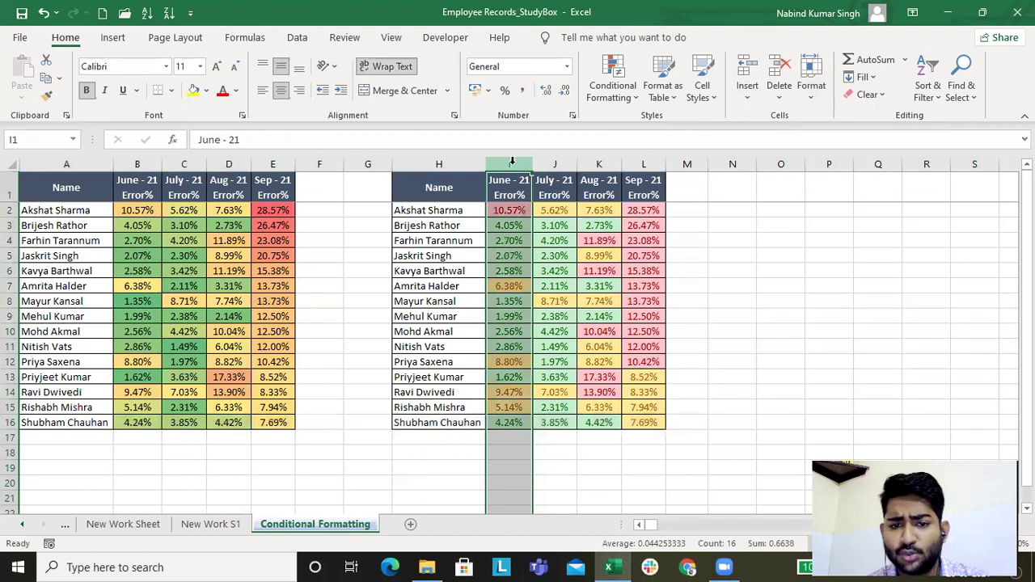
left_click(806, 97)
mouse_move(831, 273)
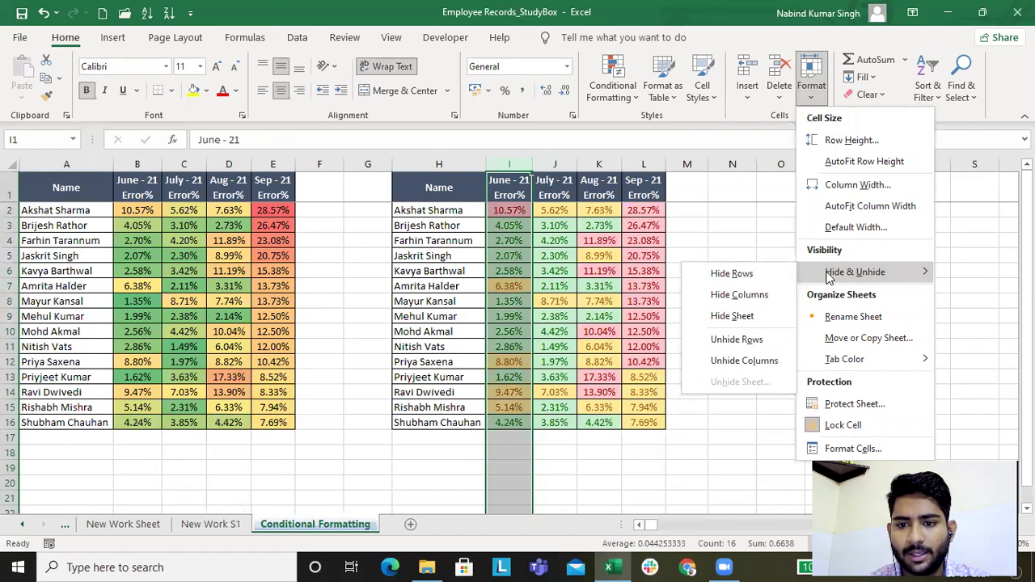
left_click(760, 273)
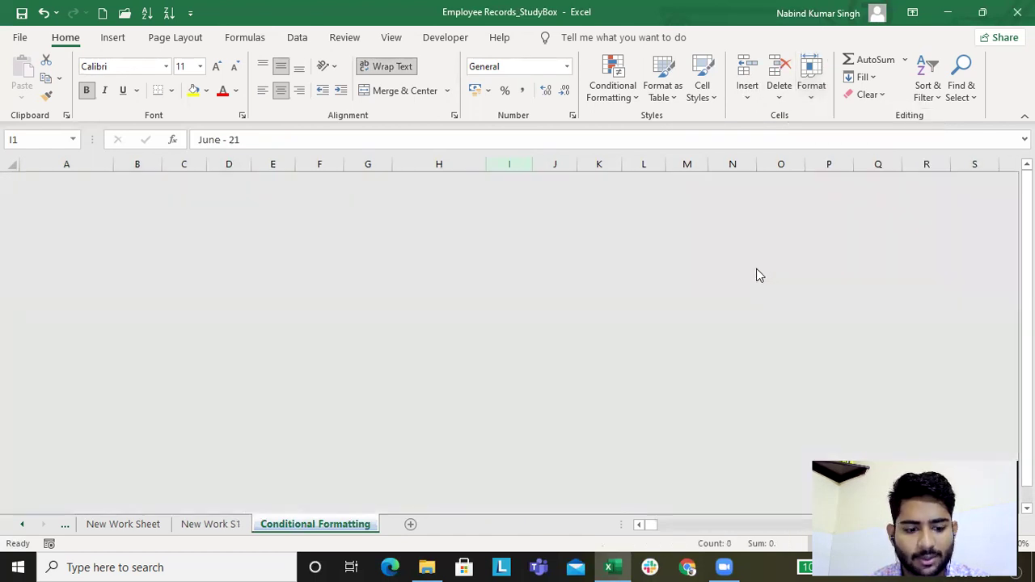
key("ctrl+z")
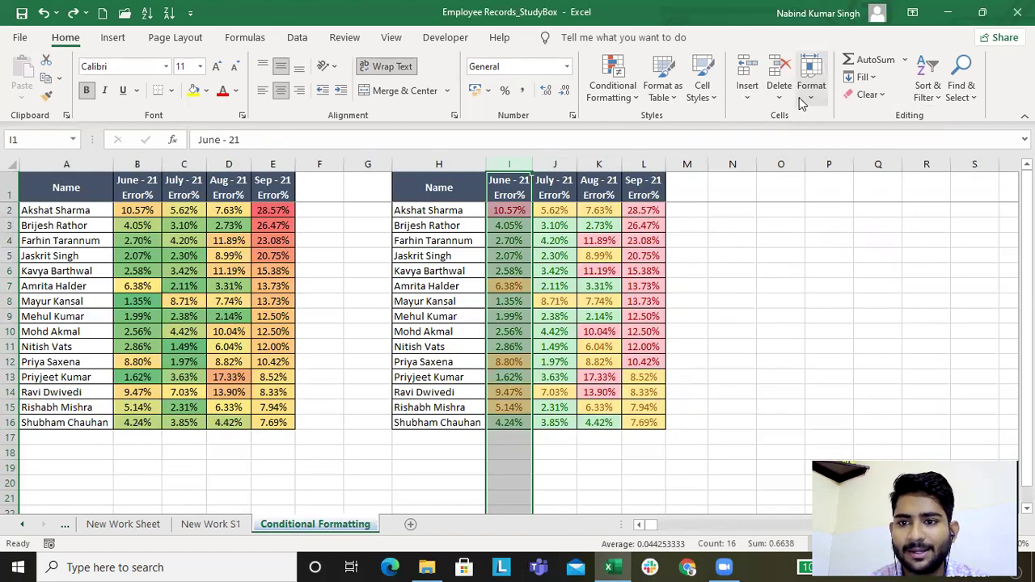
left_click(811, 91)
mouse_move(859, 277)
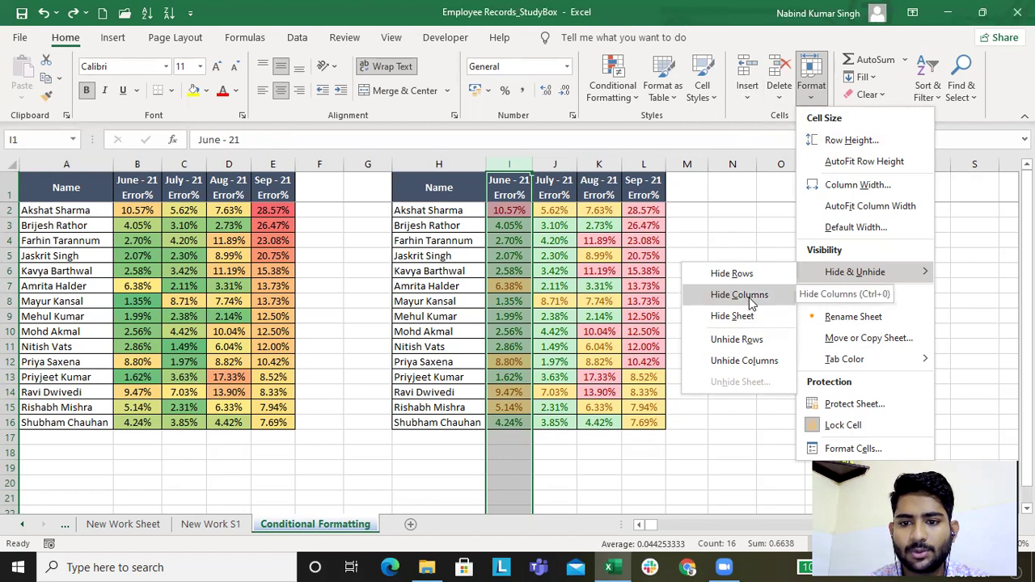
left_click(4, 251)
left_click(8, 240)
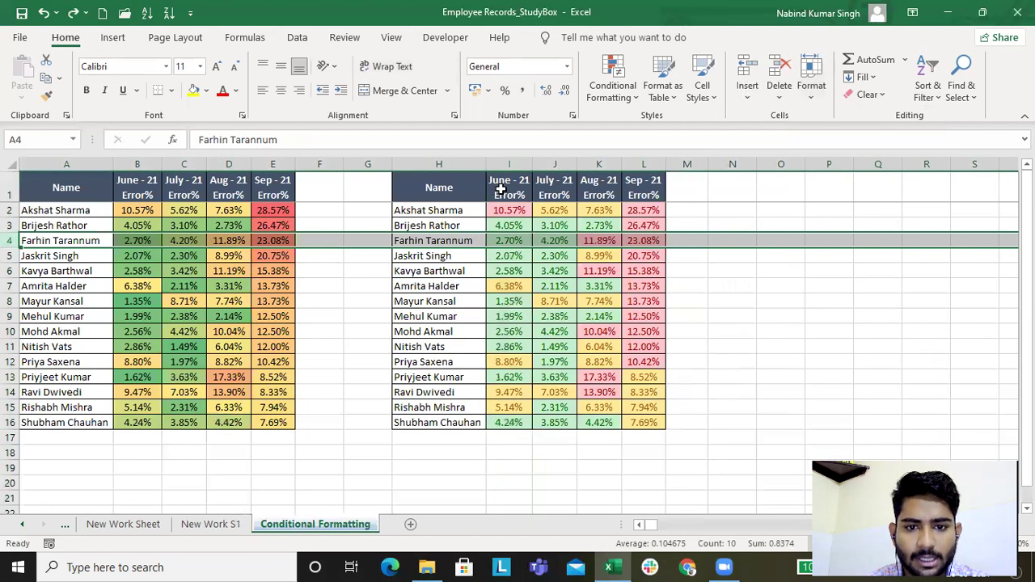
Step: Hide columns I and J one at a time, then show the New Work S1 sheet
left_click(509, 159)
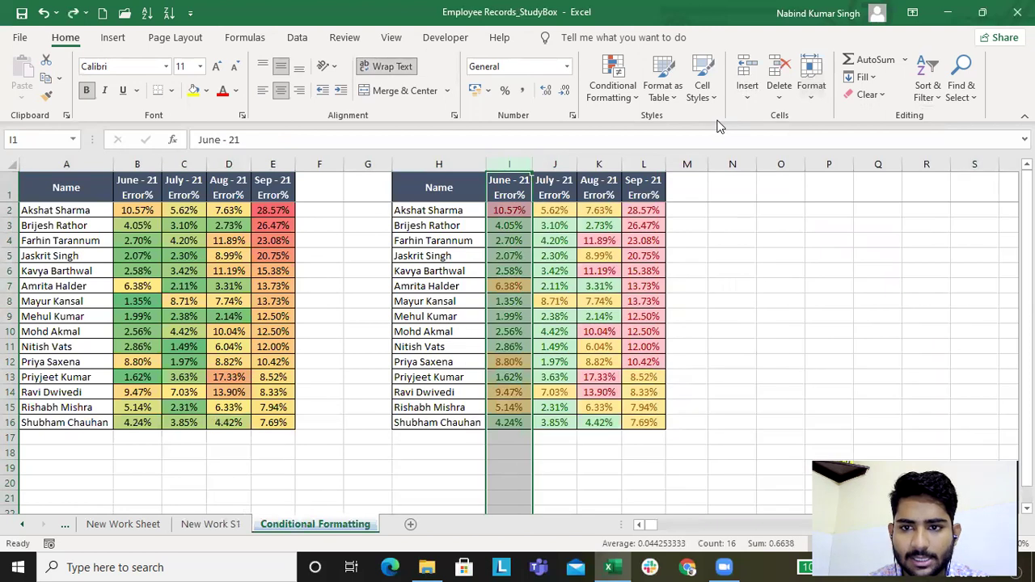
left_click(810, 85)
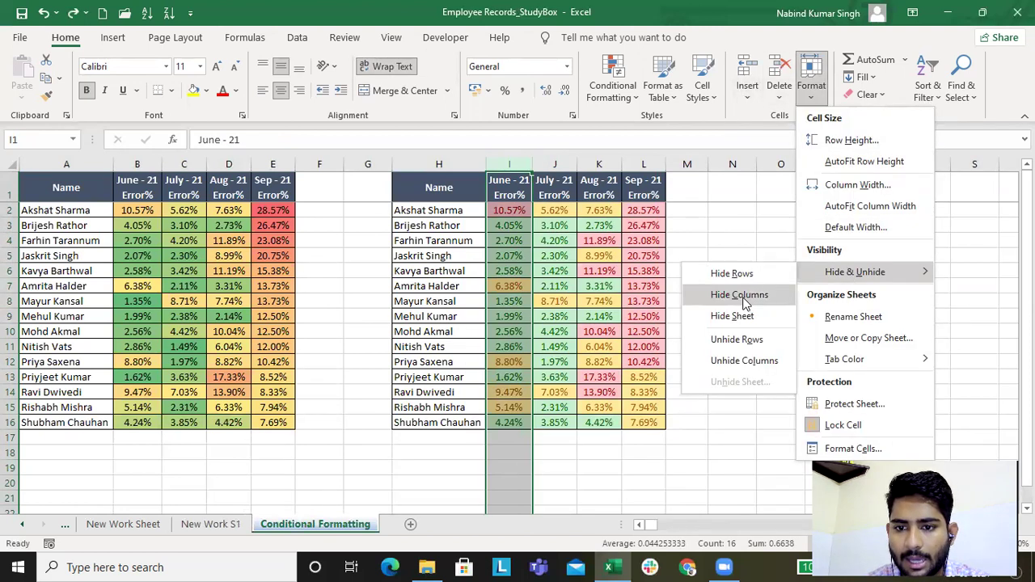
left_click(743, 296)
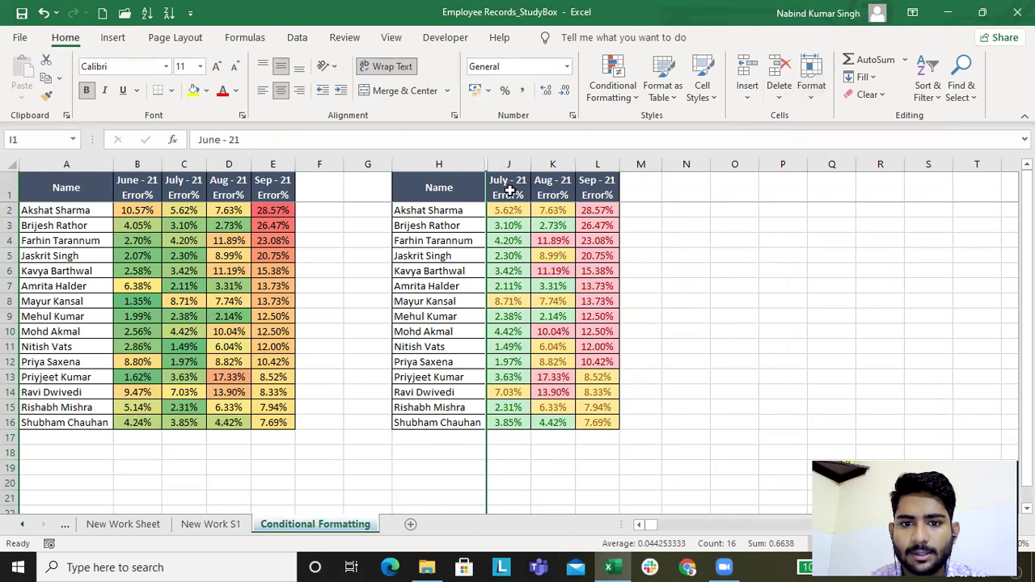
left_click(509, 164)
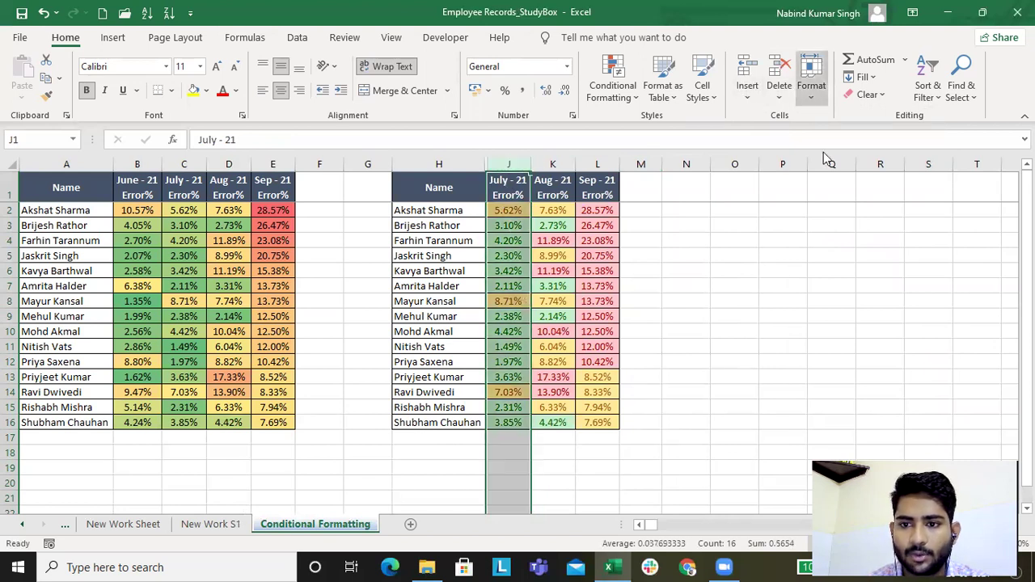
left_click(810, 85)
mouse_move(847, 271)
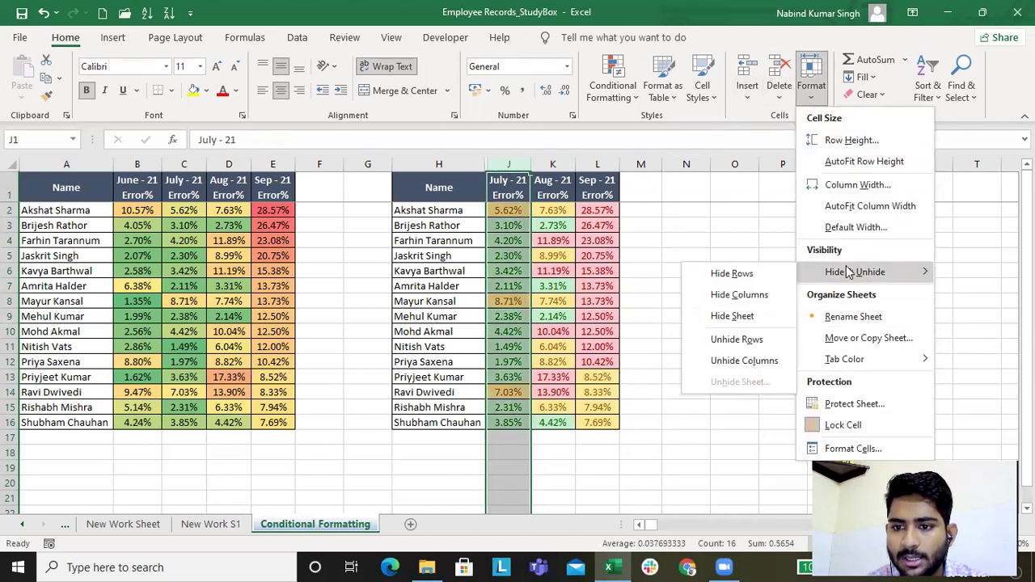
left_click(738, 295)
left_click(202, 527)
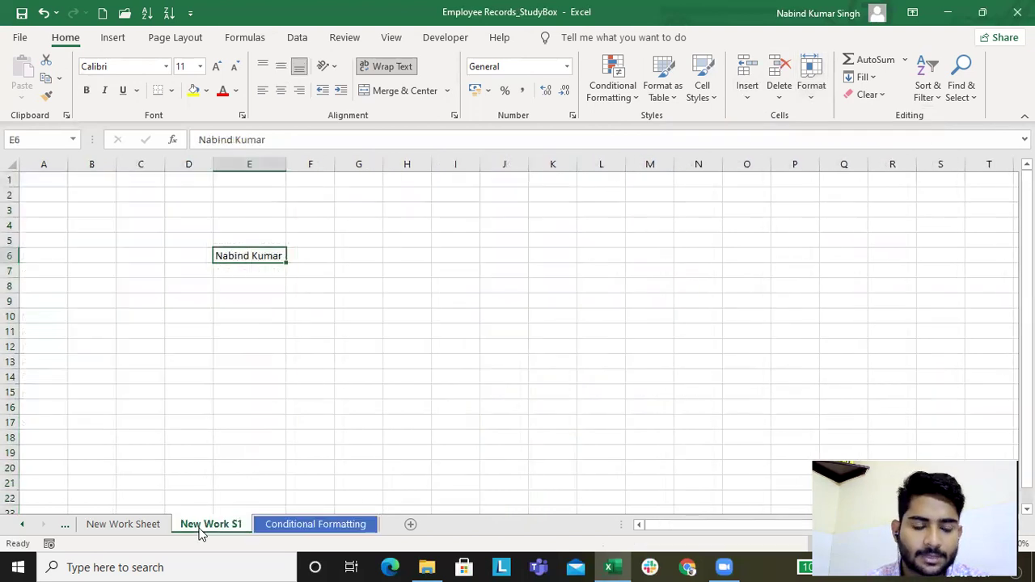
Step: Hide the New Work S1 sheet, then unhide column J
left_click(815, 94)
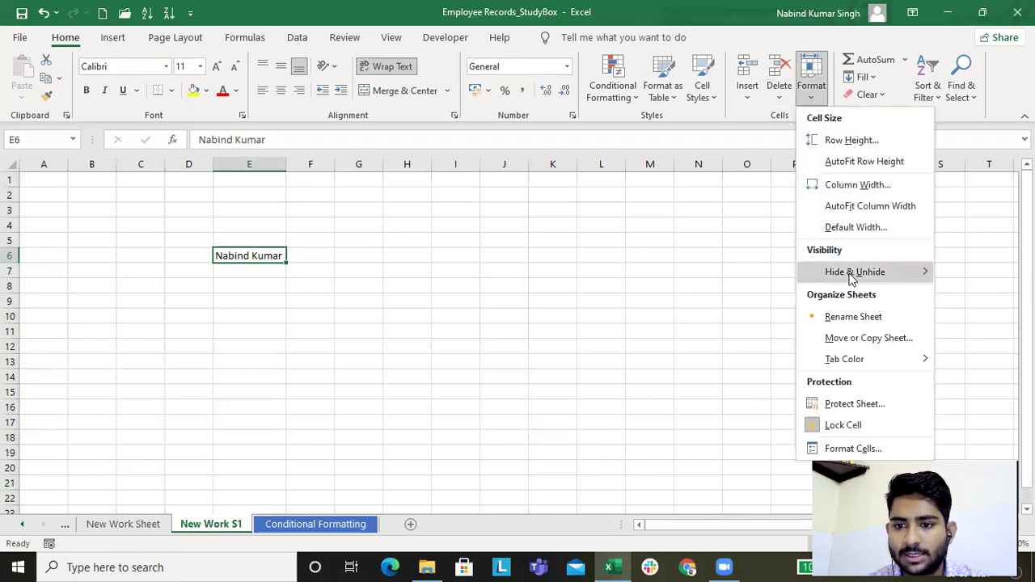
mouse_move(852, 272)
left_click(733, 316)
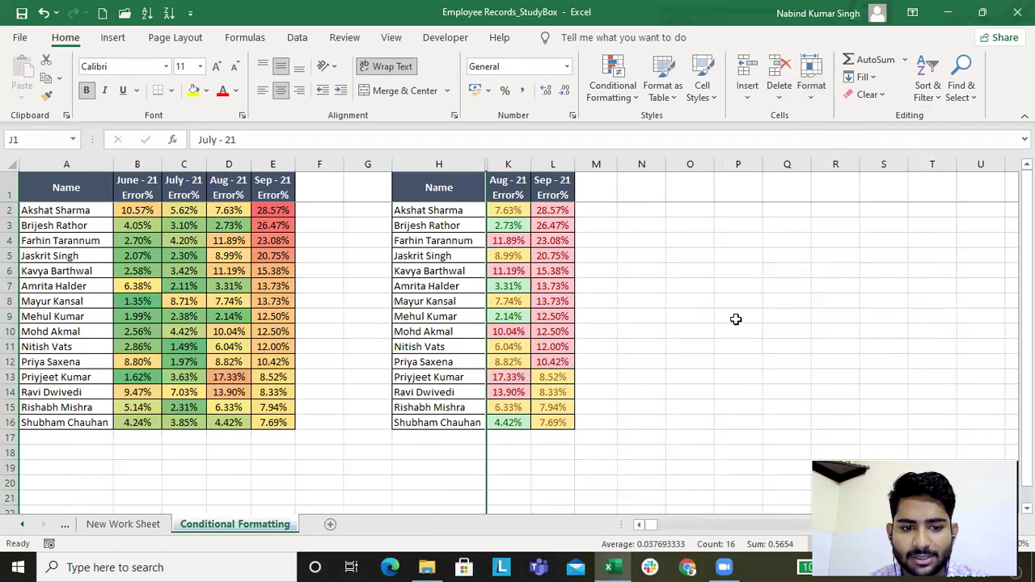
left_click(807, 99)
mouse_move(853, 272)
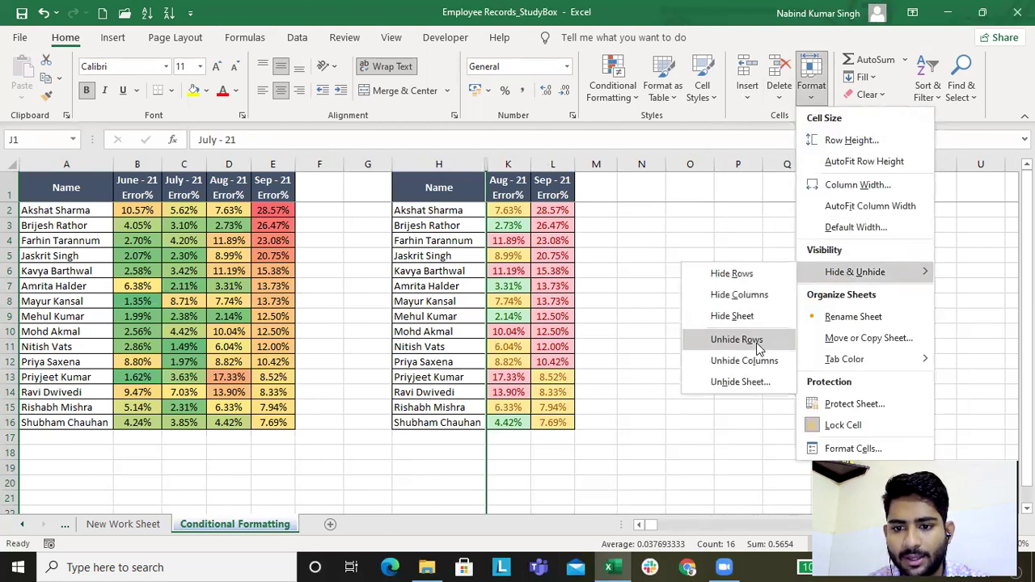
left_click(753, 368)
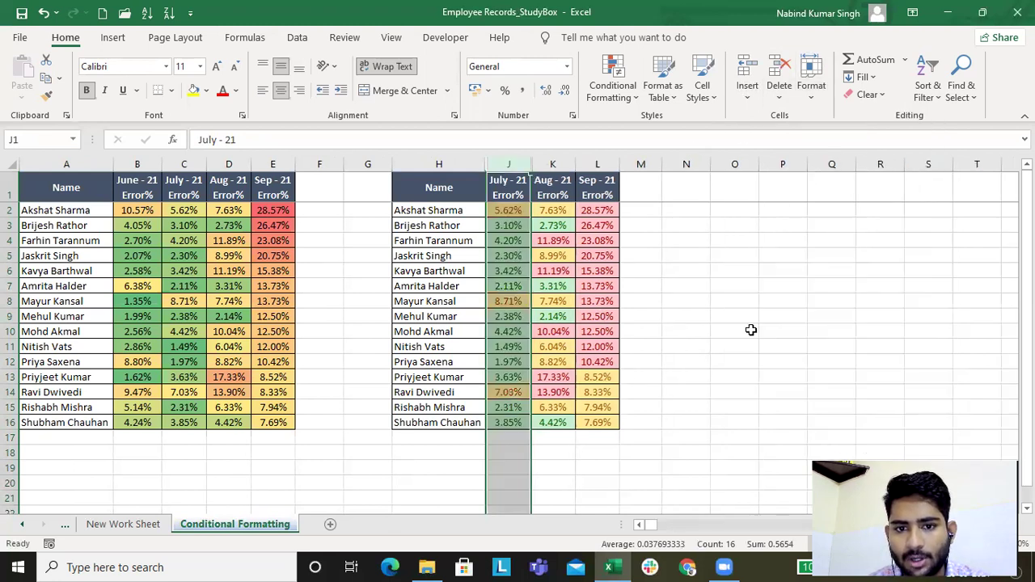
Step: Unhide New Work S1 from the hidden-sheets list and return to Conditional Formatting
left_click(811, 84)
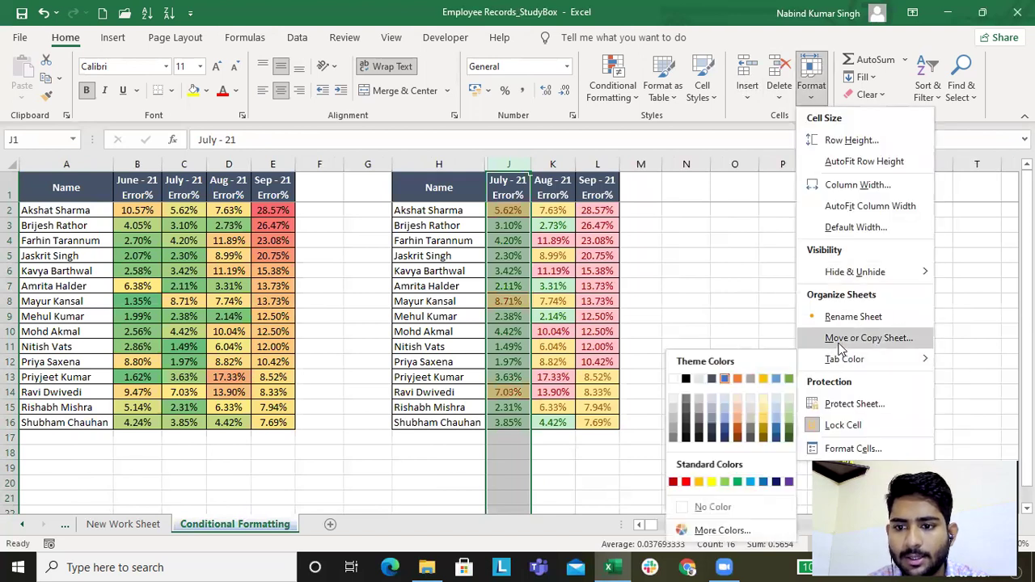
mouse_move(854, 273)
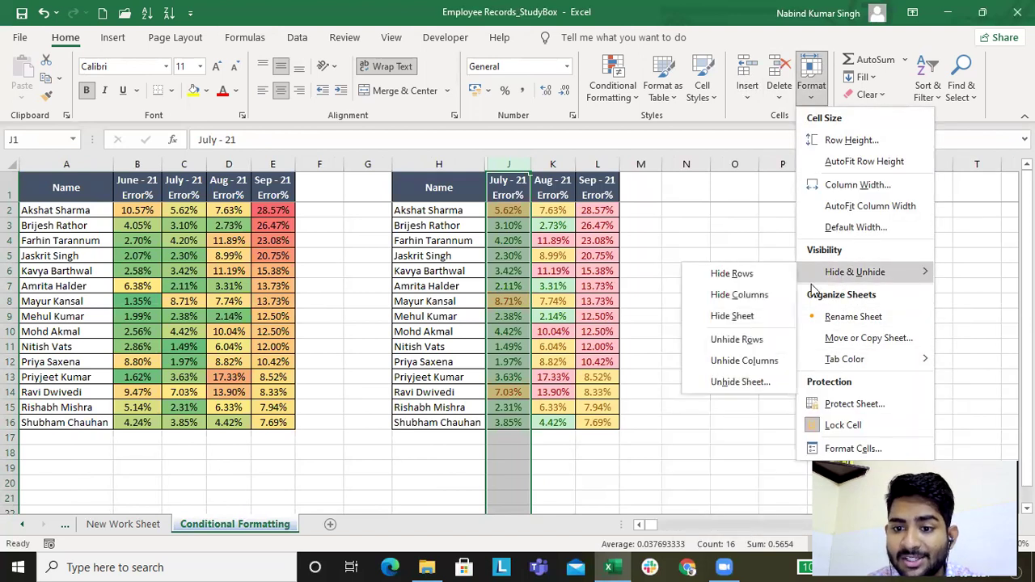
left_click(744, 383)
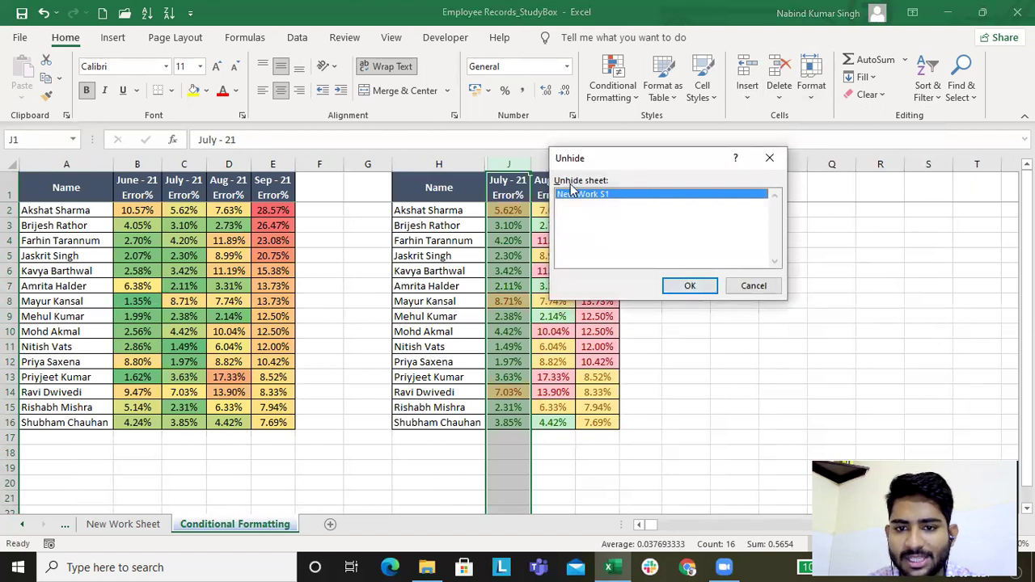
left_click(684, 286)
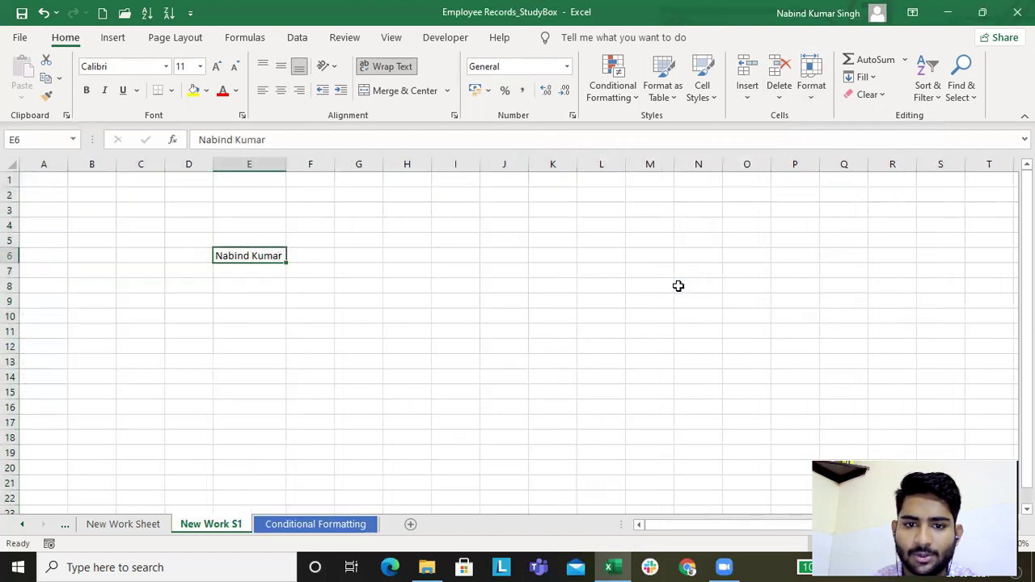
left_click(299, 515)
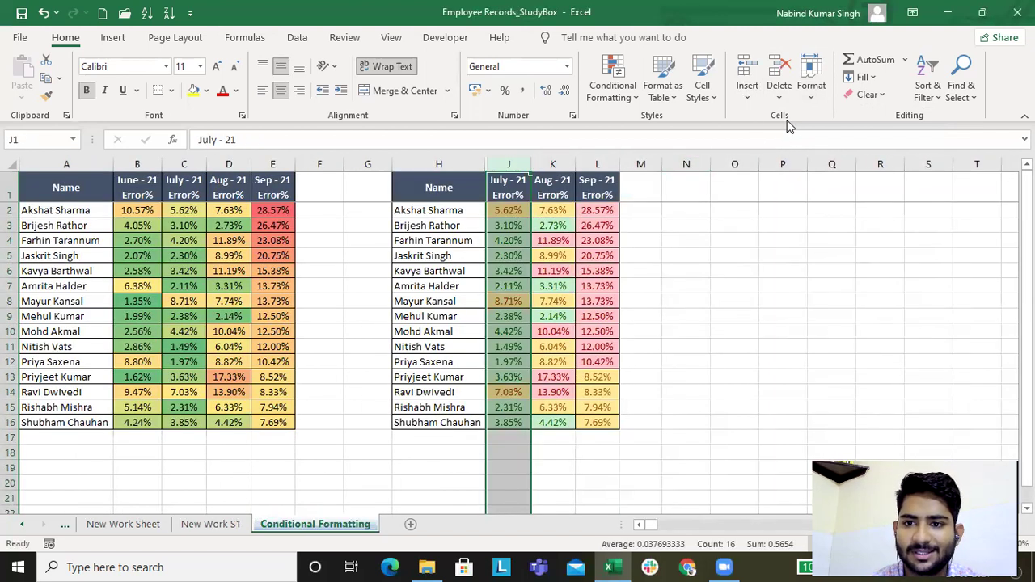
Step: Rename the New Work S1 sheet to 'Nabind' directly on its tab
left_click(808, 95)
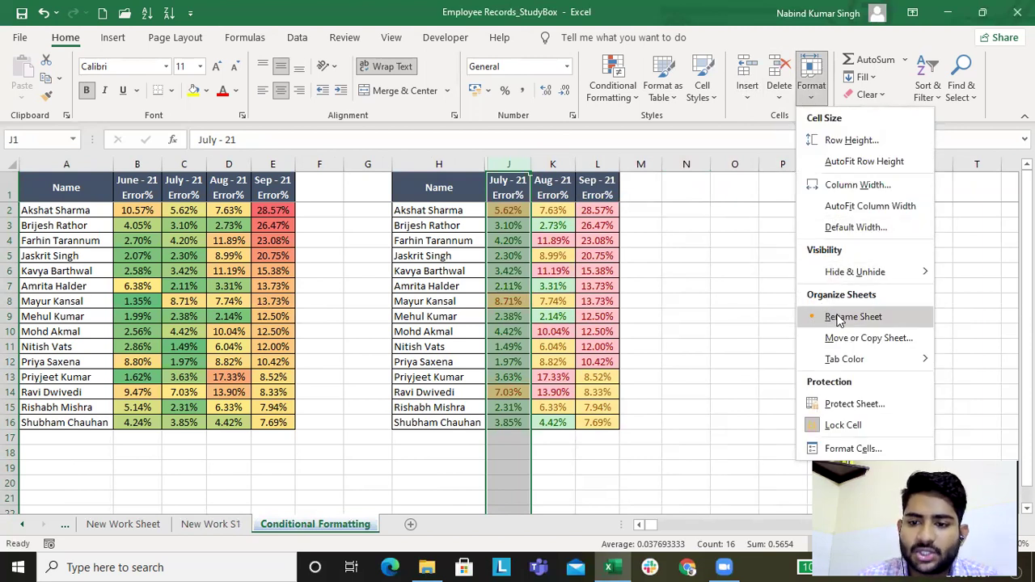
left_click(210, 524, "ctrl")
double_click(198, 526)
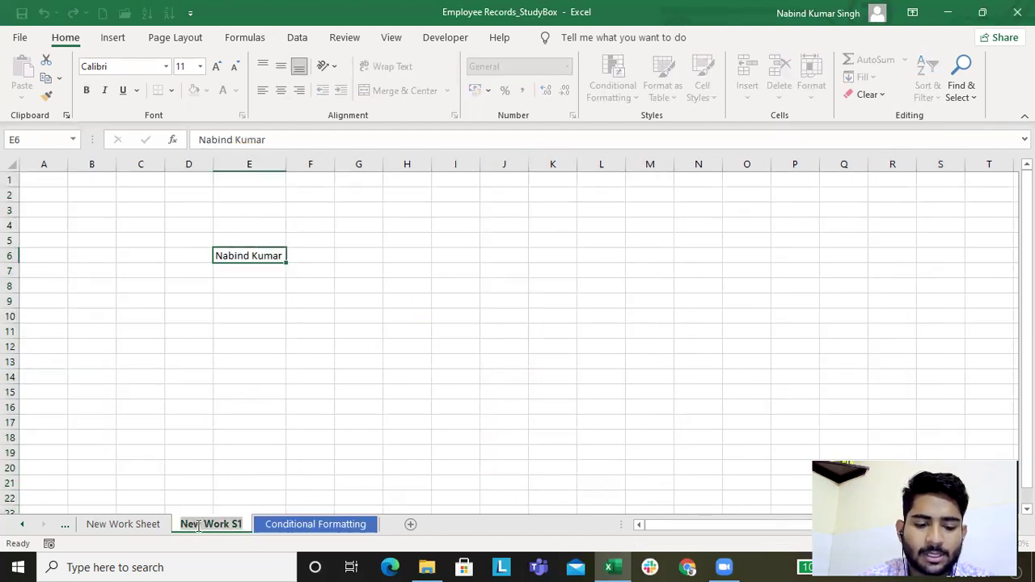
type("Nabind")
key("Return")
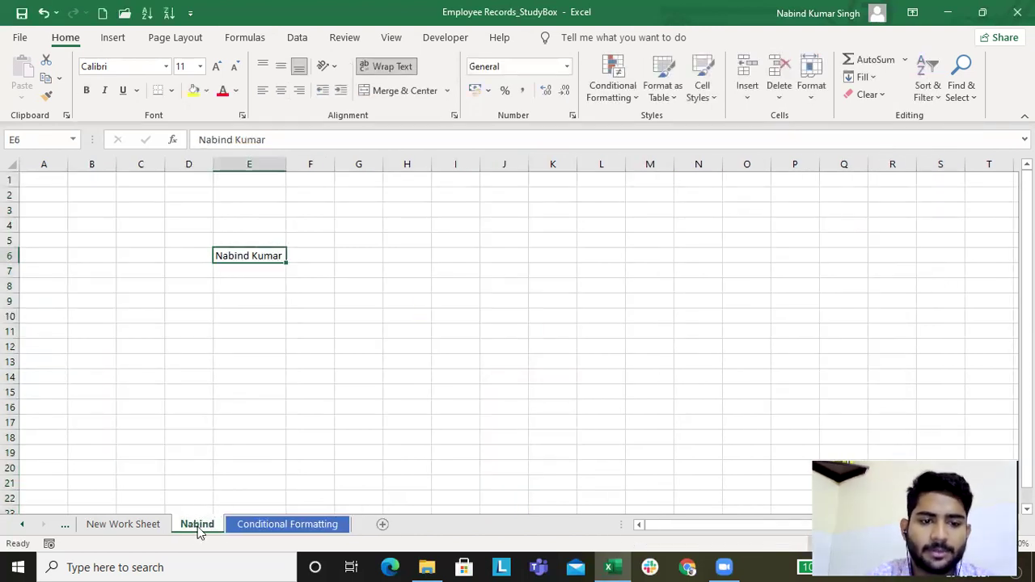
Step: Rename the Nabind sheet to 'StudyBox' using Format > Rename Sheet
left_click(811, 96)
left_click(849, 315)
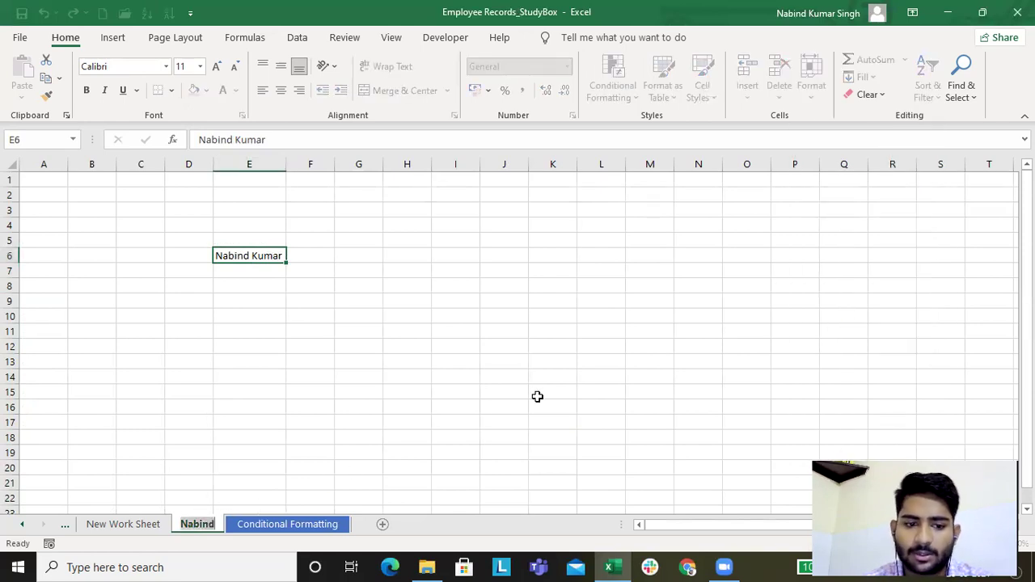
type("StudyB")
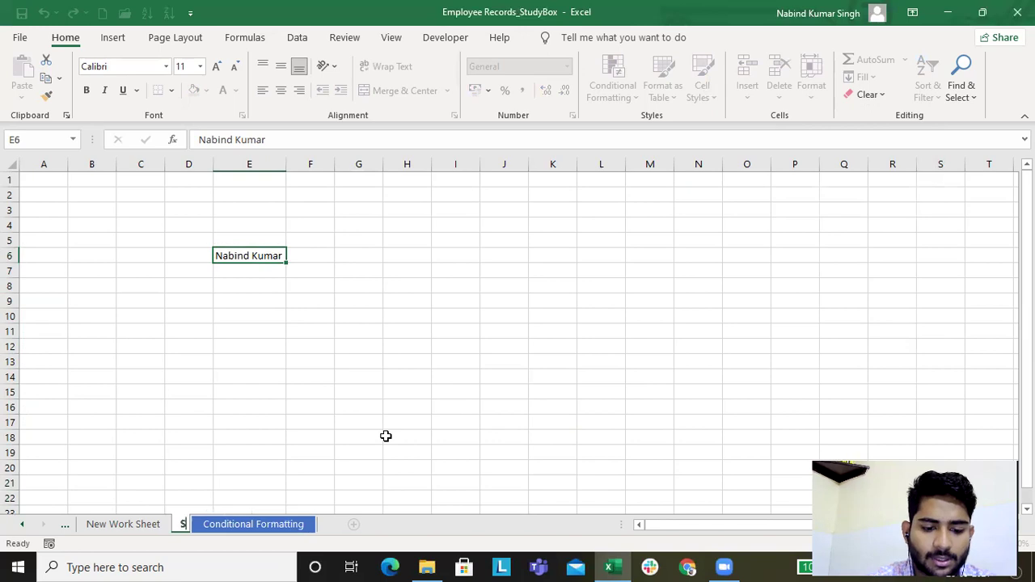
type("x")
key("Return")
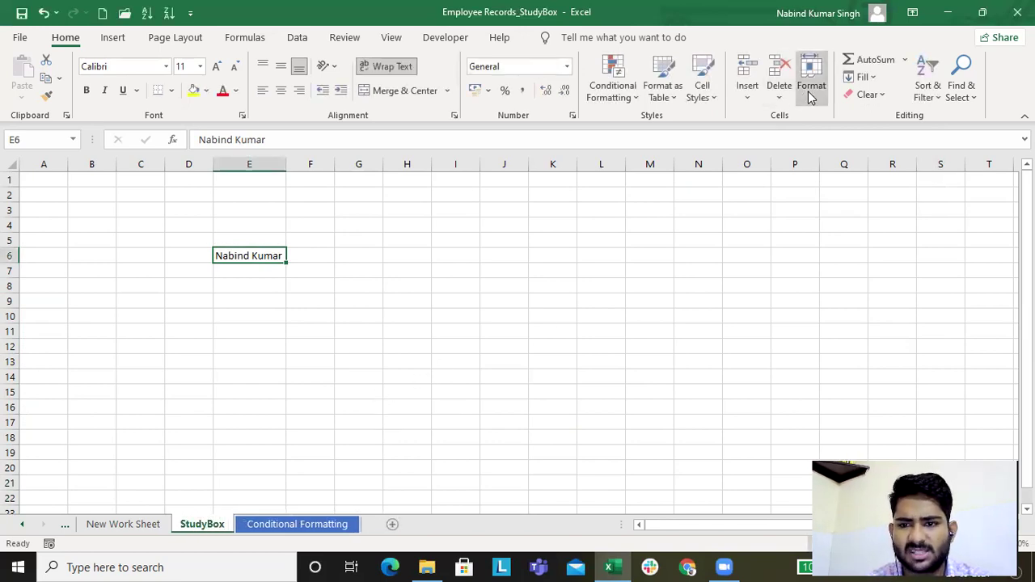
left_click(810, 88)
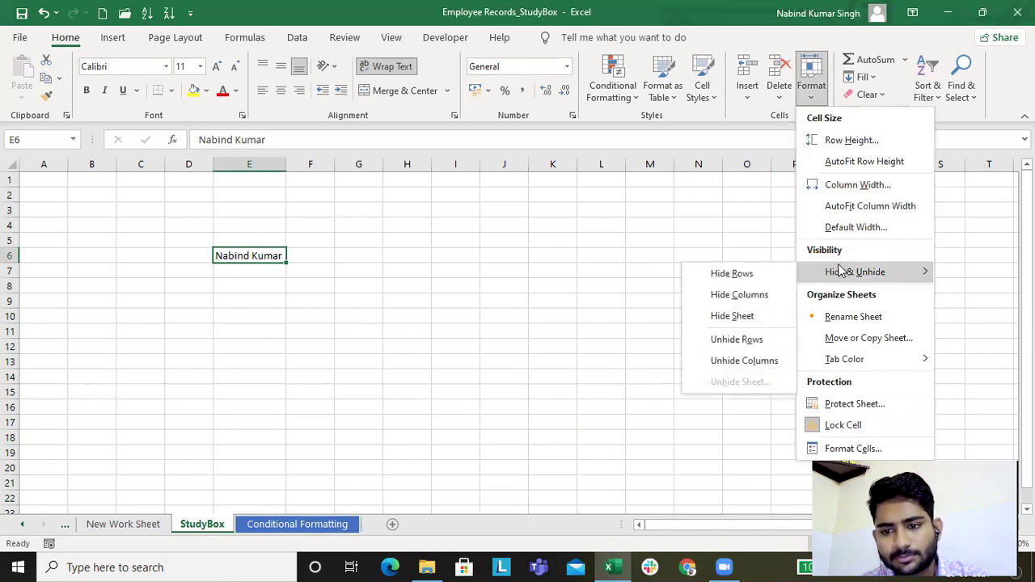
left_click(144, 532)
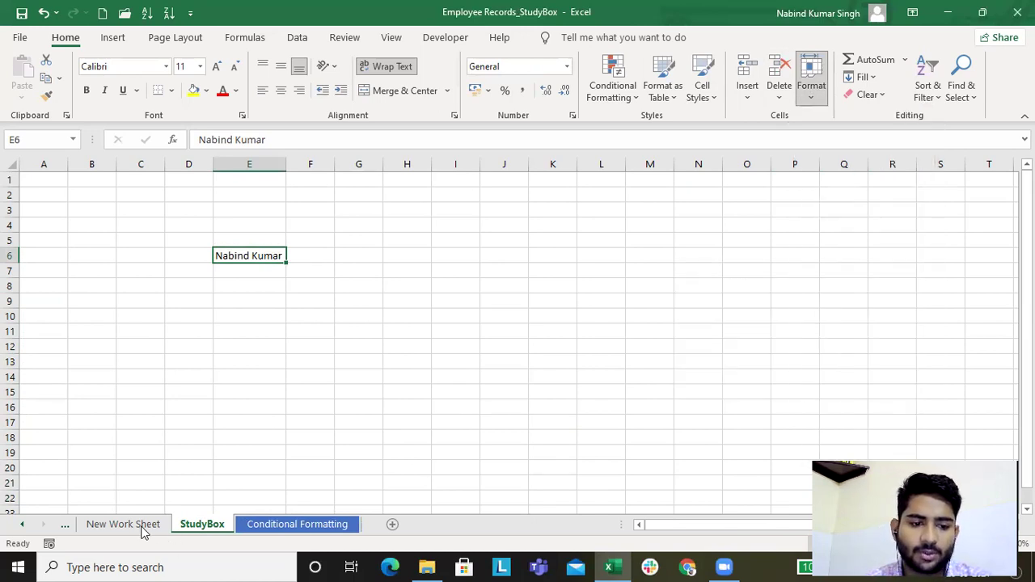
Step: Give the StudyBox sheet tab an orange colour and return to Conditional Formatting
left_click(811, 88)
mouse_move(860, 369)
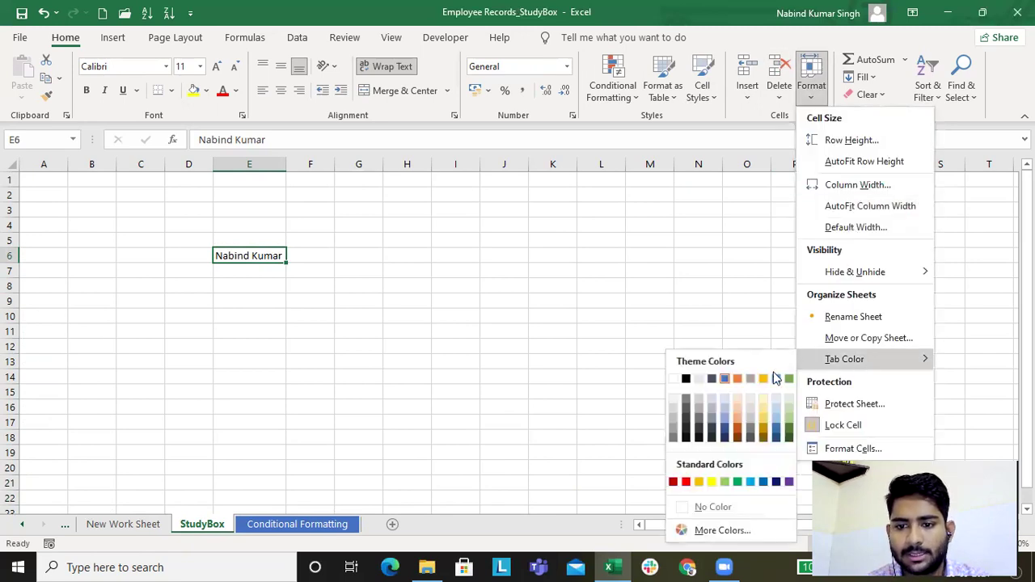
left_click(737, 380)
left_click(286, 525)
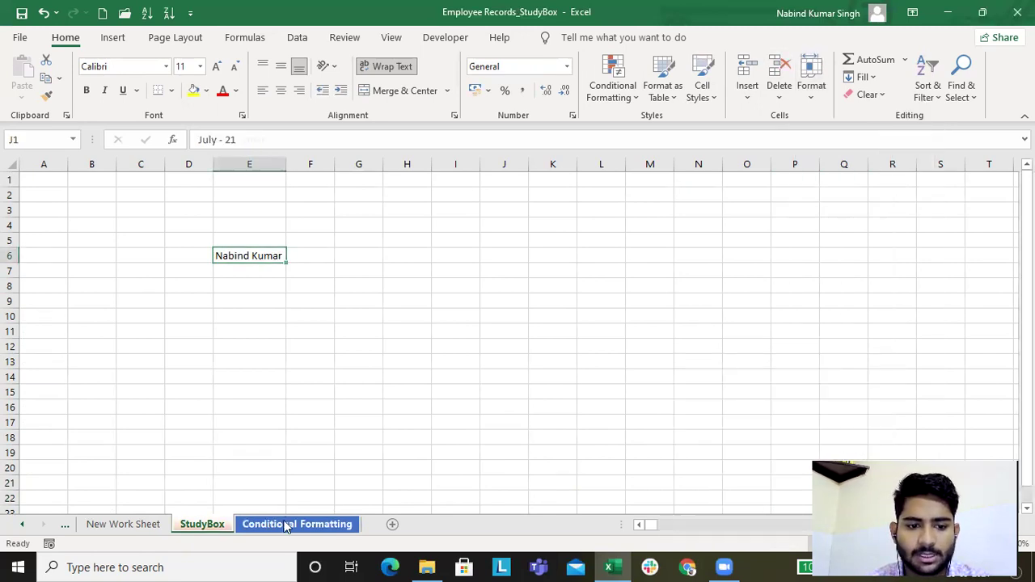
left_click(196, 525)
left_click(260, 526)
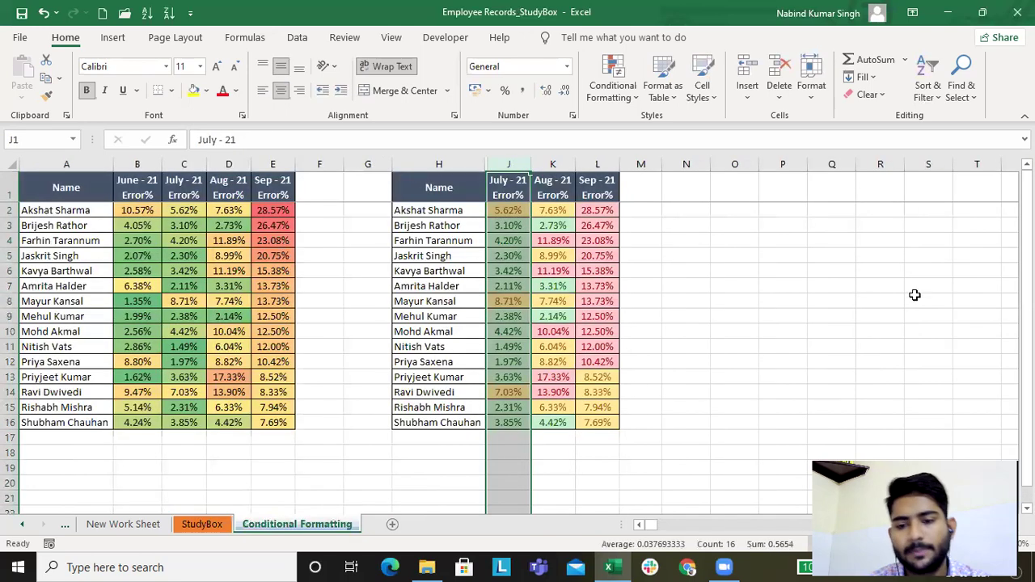
left_click(818, 98)
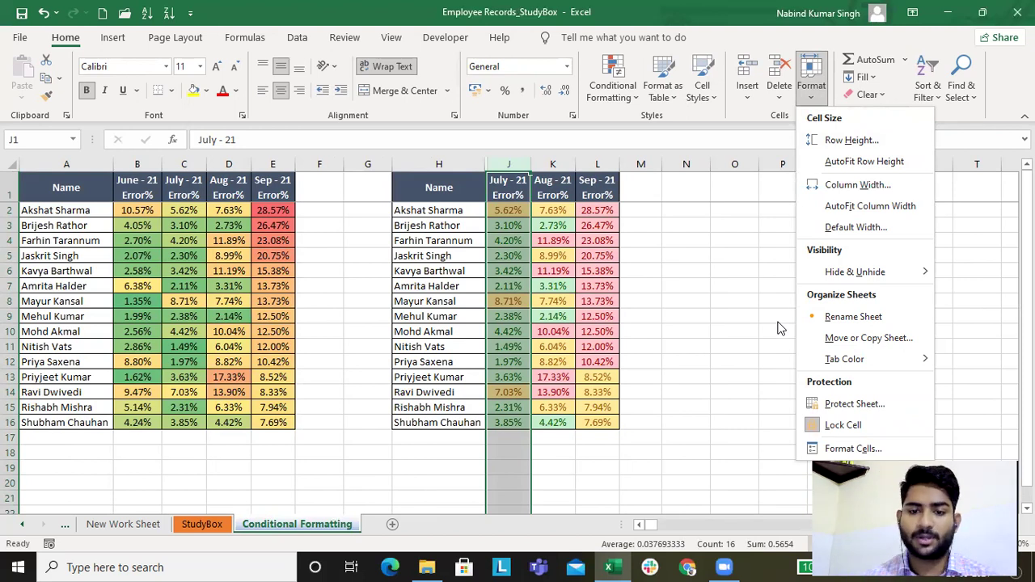
Step: Unhide the June - 21 column I by selecting columns H to J
key("Escape")
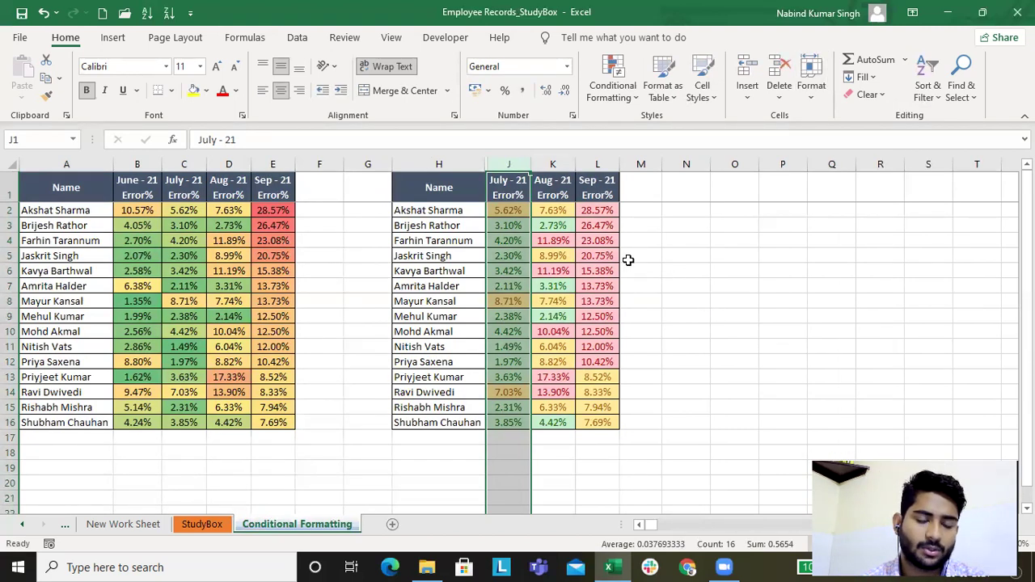
left_click_drag(451, 164, 517, 164)
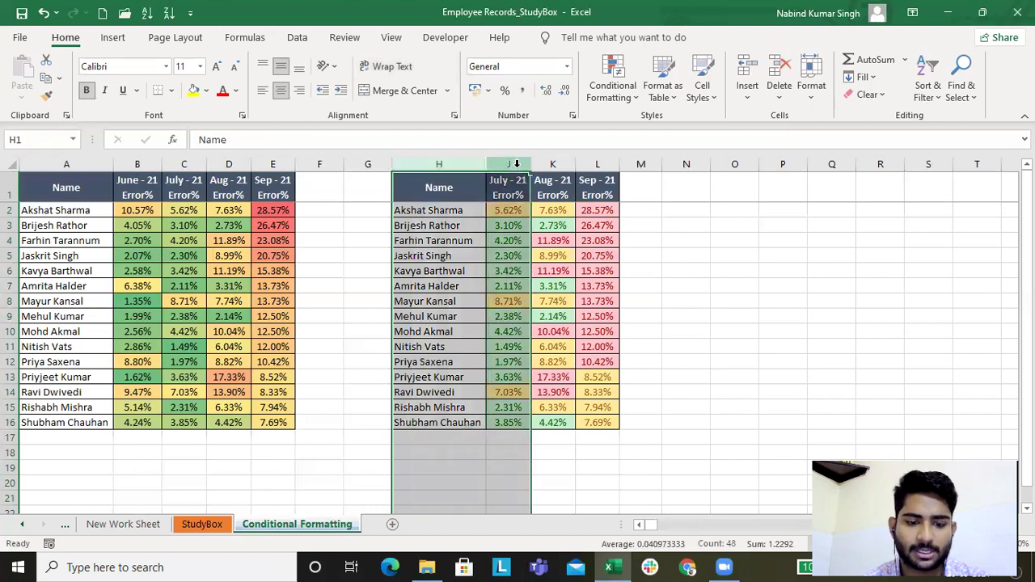
key("alt+h")
key("o")
key("u")
key("l")
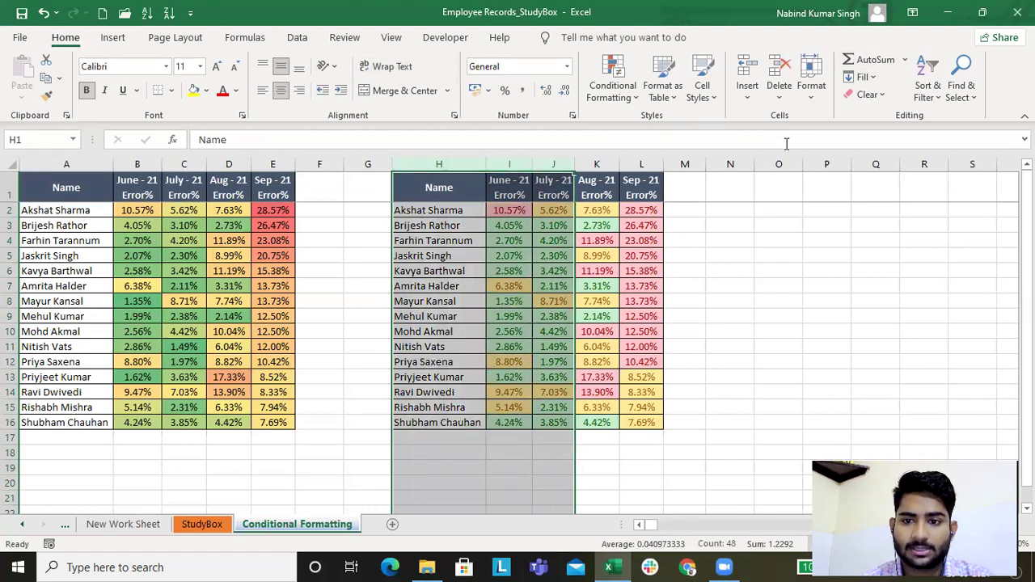
Step: Protect the Conditional Formatting sheet with a password, re-entering the password to confirm
left_click(815, 94)
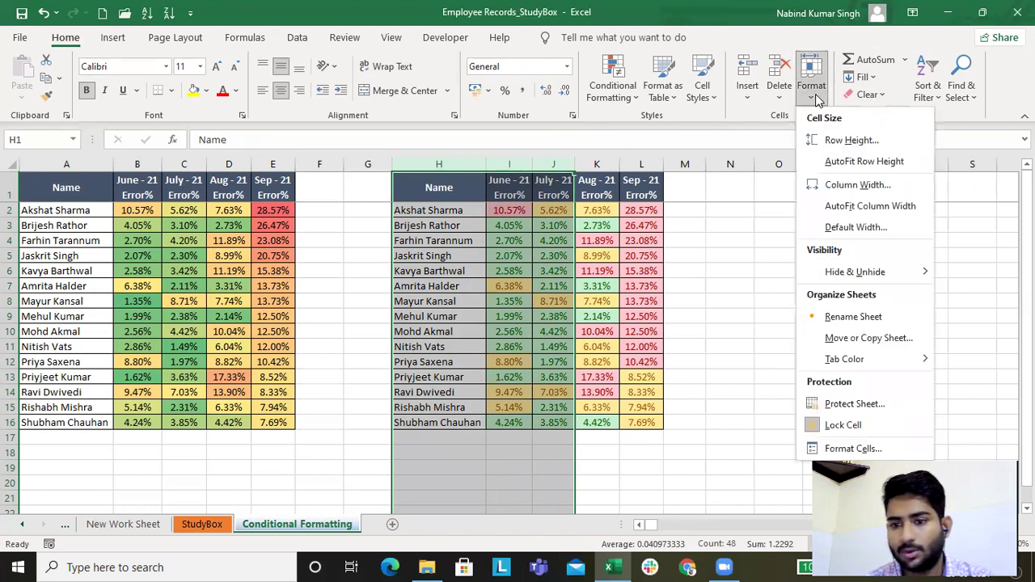
left_click(854, 403)
left_click(606, 155)
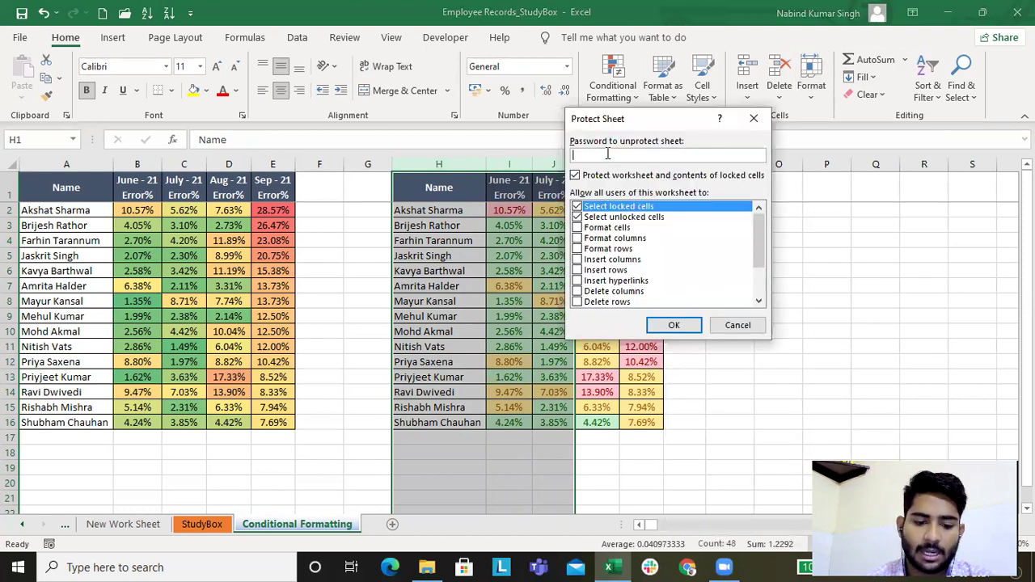
type("123456")
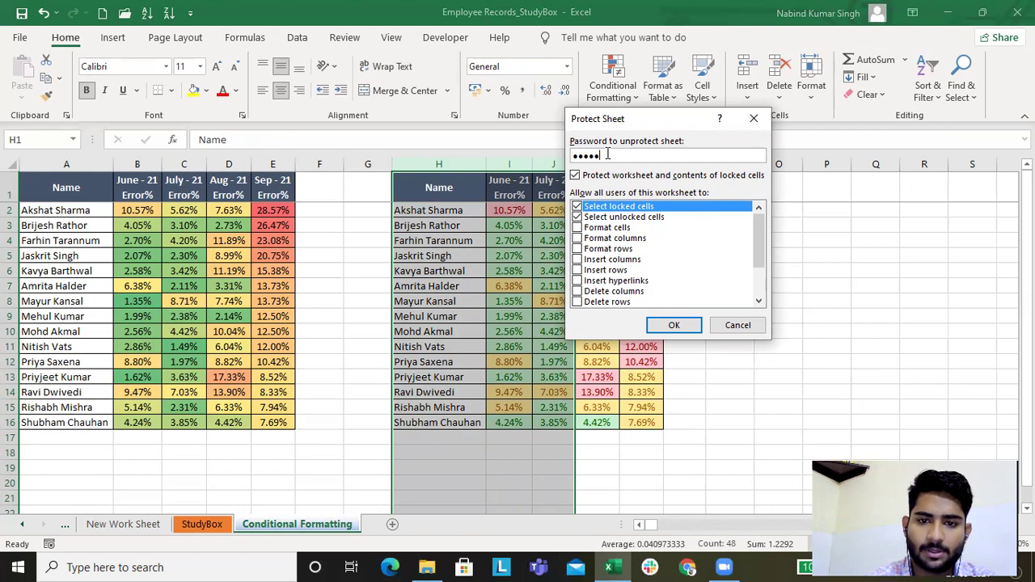
key("BackSpace")
key("BackSpace")
key("BackSpace")
key("BackSpace")
key("BackSpace")
key("BackSpace")
type("123456")
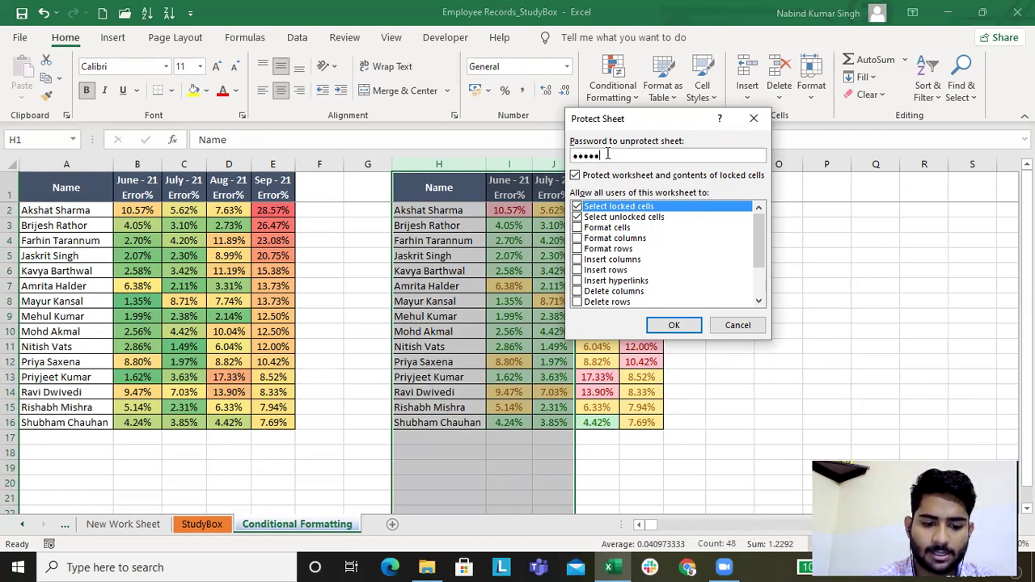
left_click(674, 325)
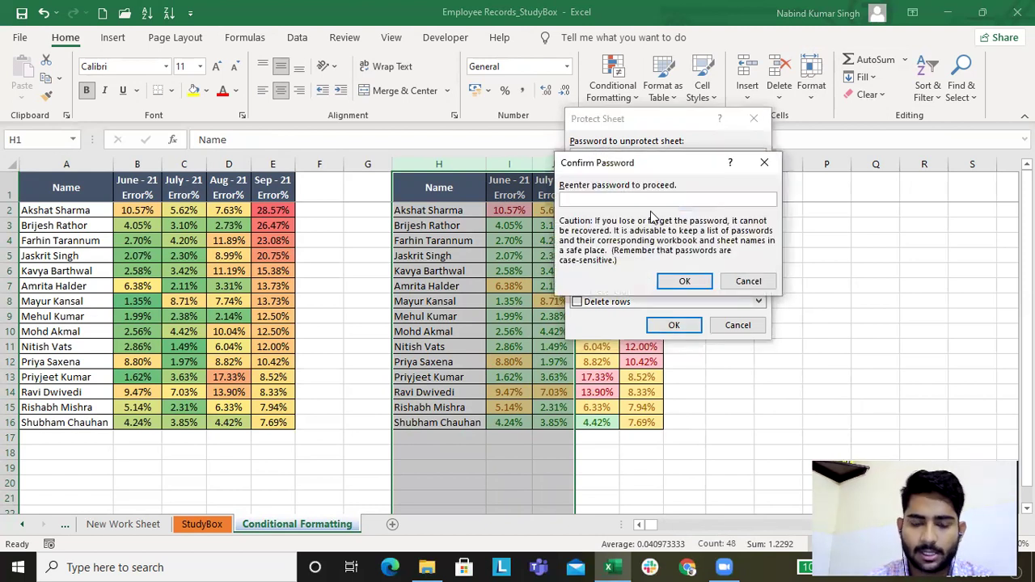
type("123456")
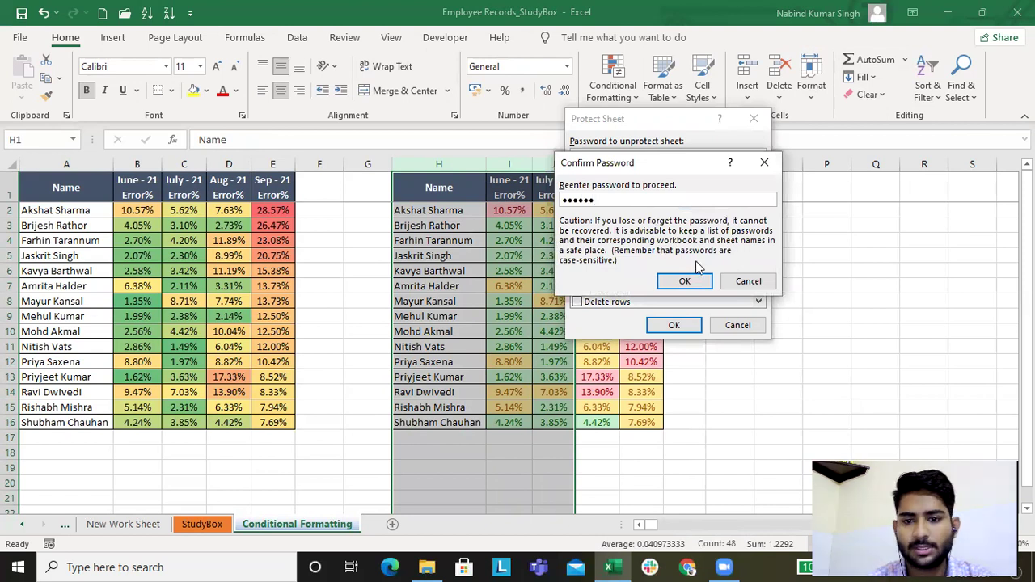
left_click(685, 283)
Step: Close the Employee Records_StudyBox workbook, saving the changes
left_click(651, 226)
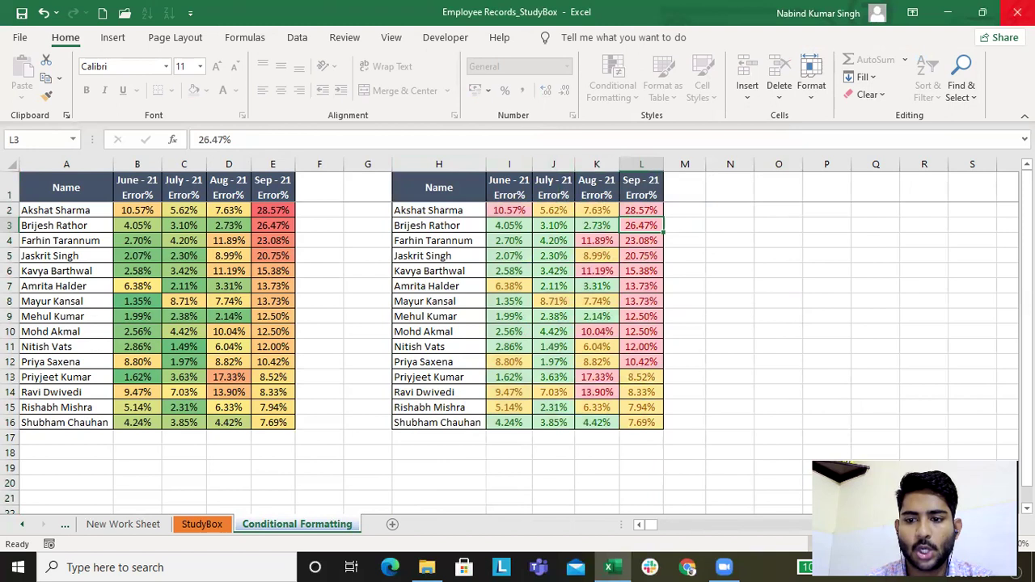
left_click(1017, 12)
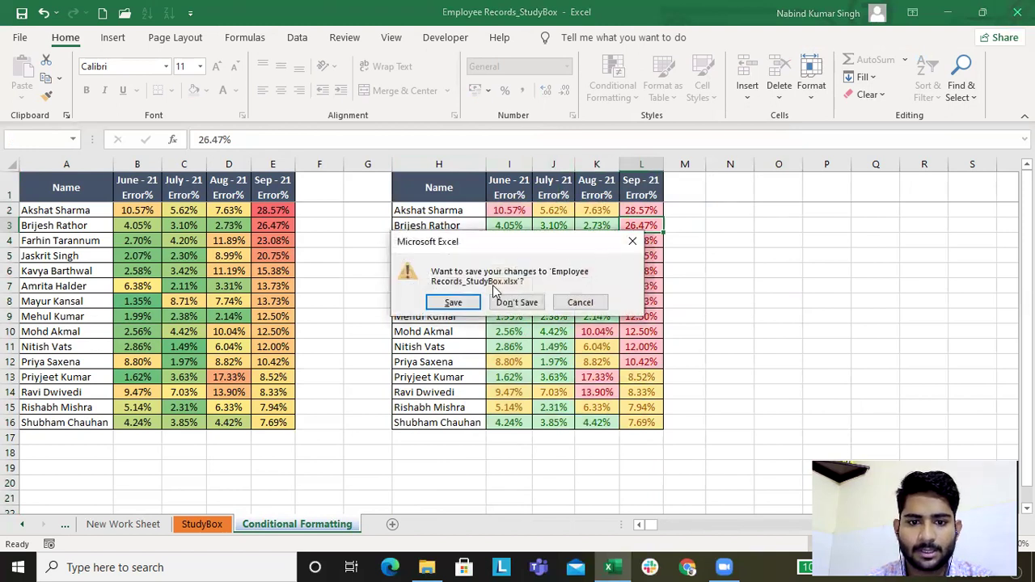
left_click(452, 301)
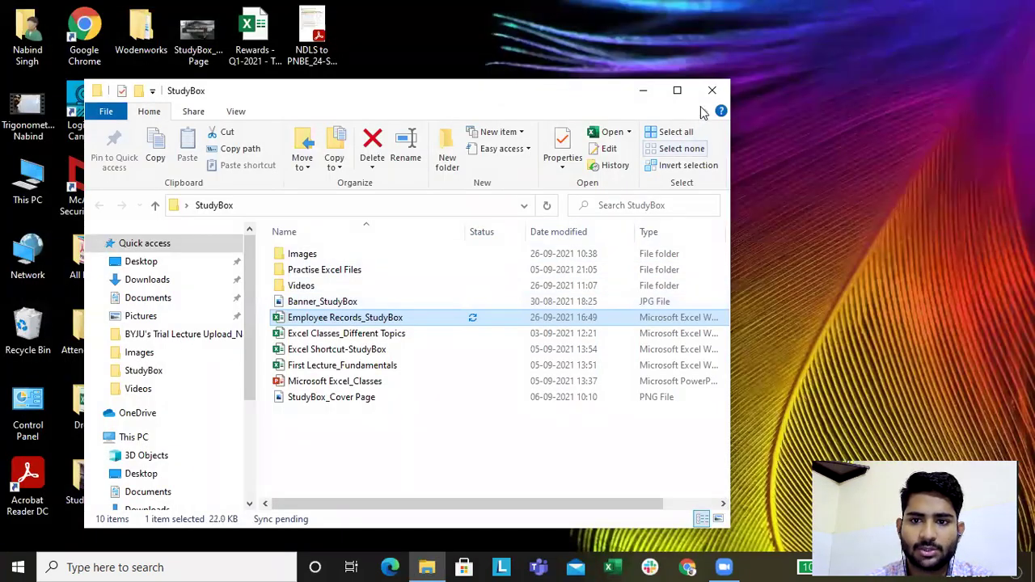
Step: Reopen Employee Records_StudyBox from the StudyBox folder in File Explorer
double_click(391, 318)
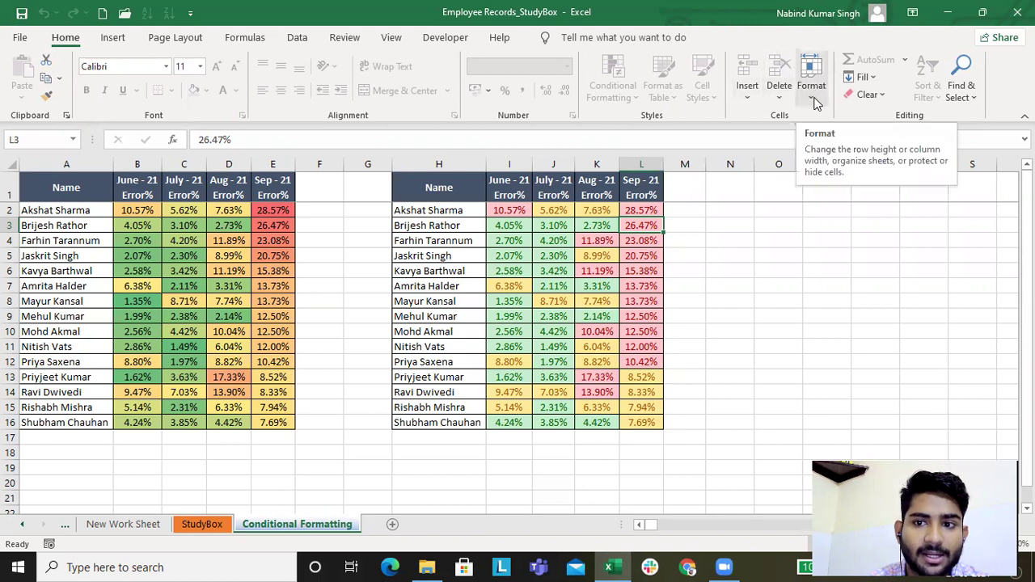
left_click(815, 101)
left_click(713, 252)
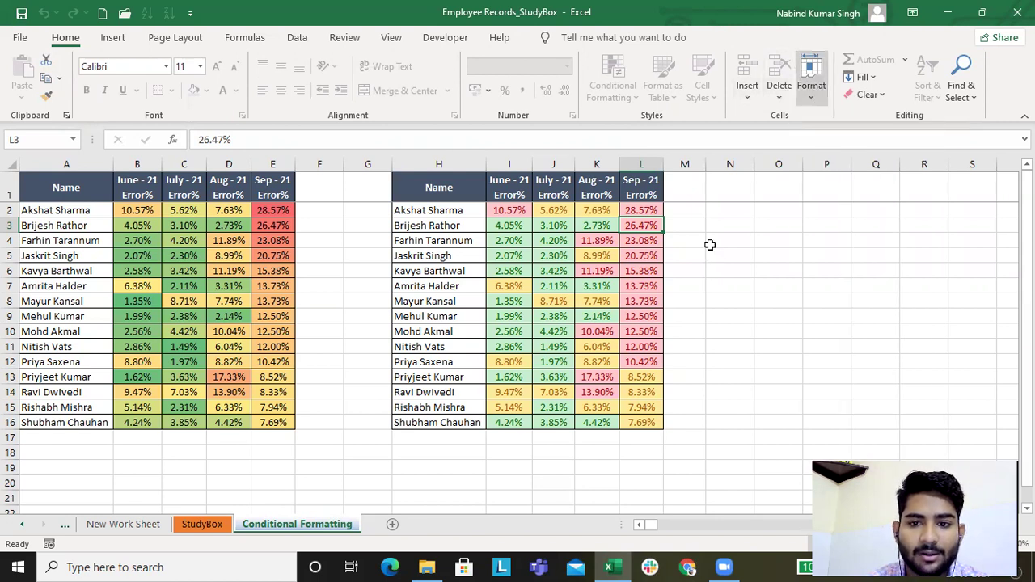
left_click(752, 271)
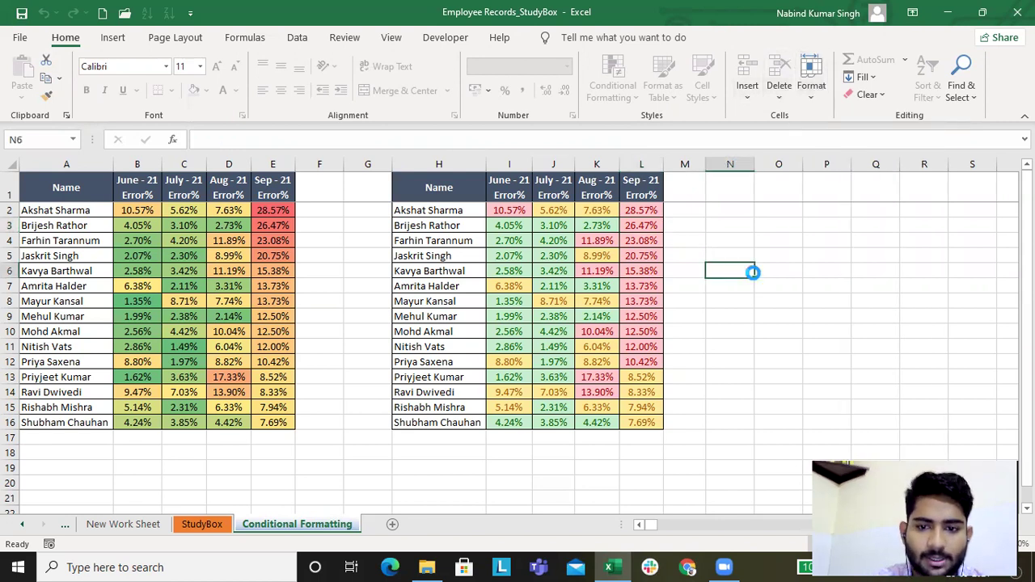
double_click(754, 275)
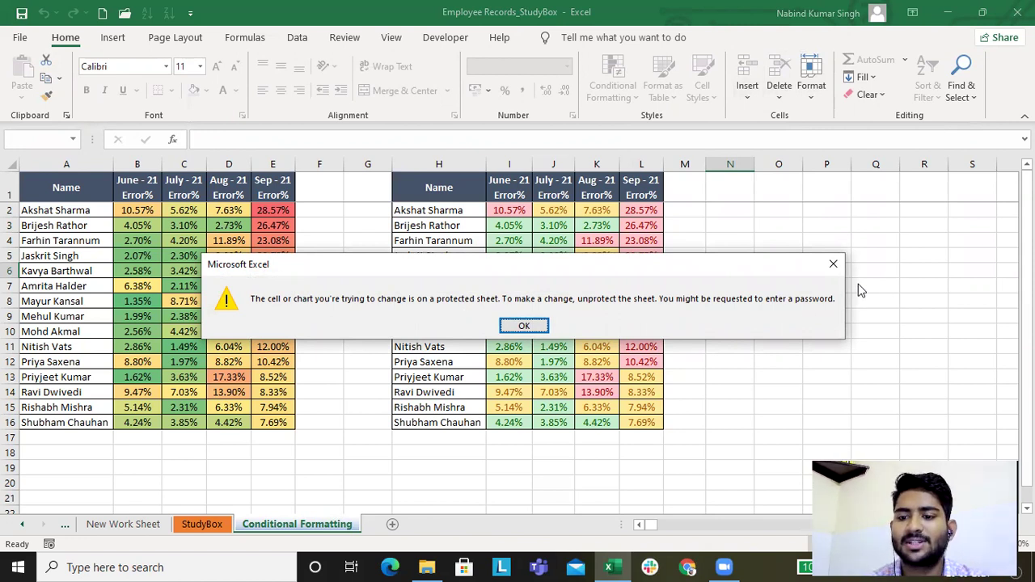
left_click(833, 263)
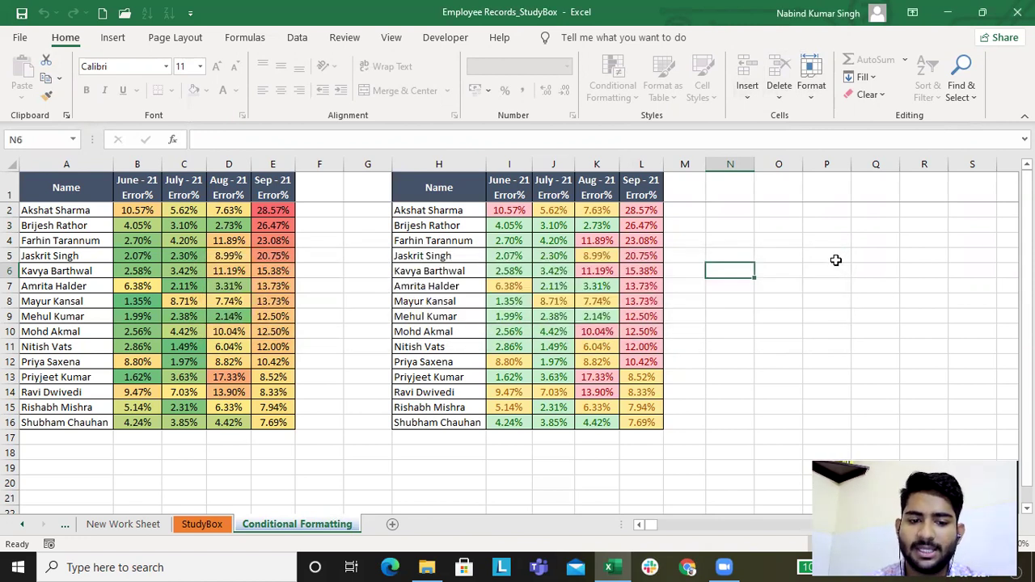
Step: Unprotect the Conditional Formatting sheet by entering the sheet password
left_click(815, 101)
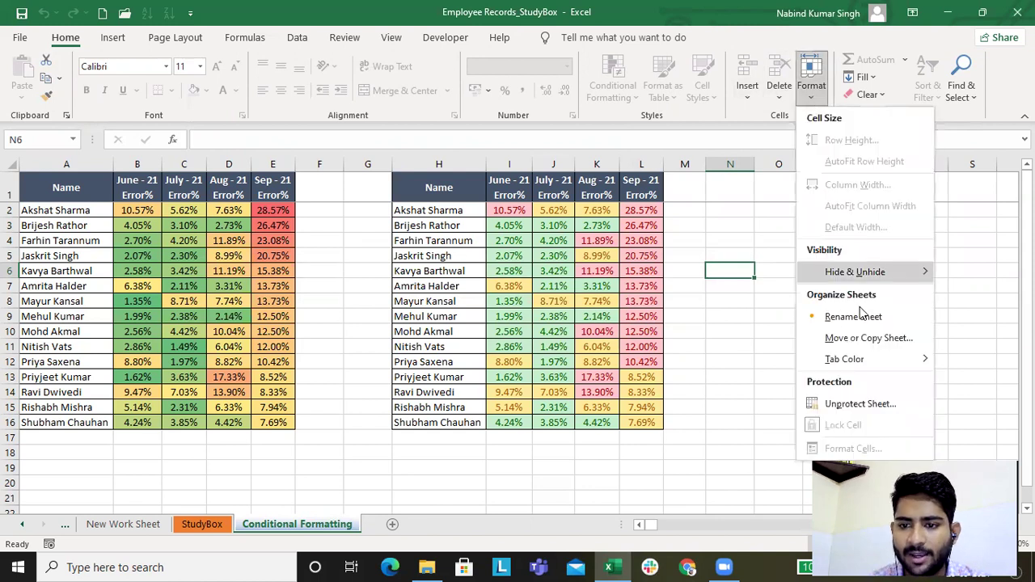
left_click(850, 404)
type("1234")
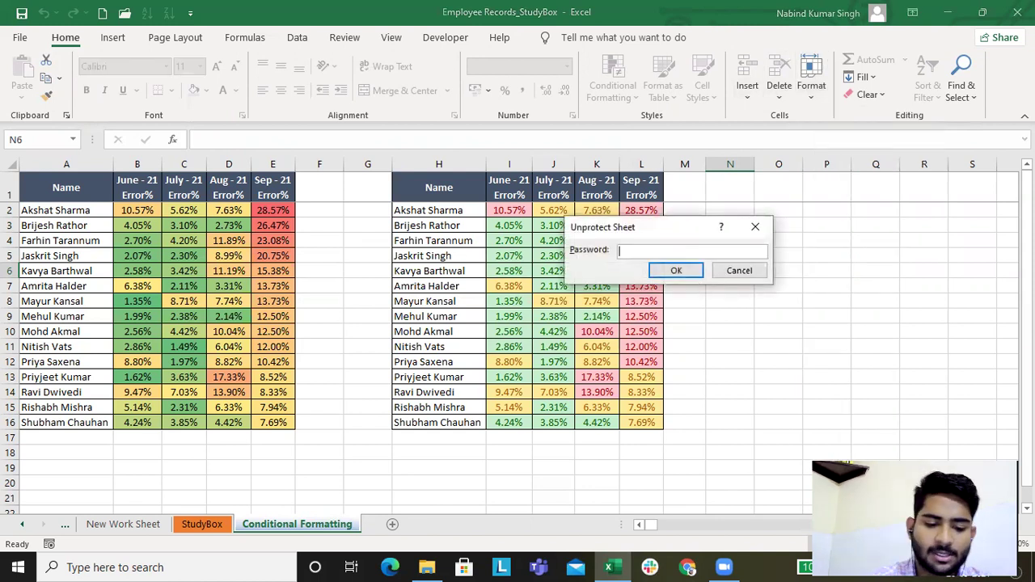
left_click(688, 272)
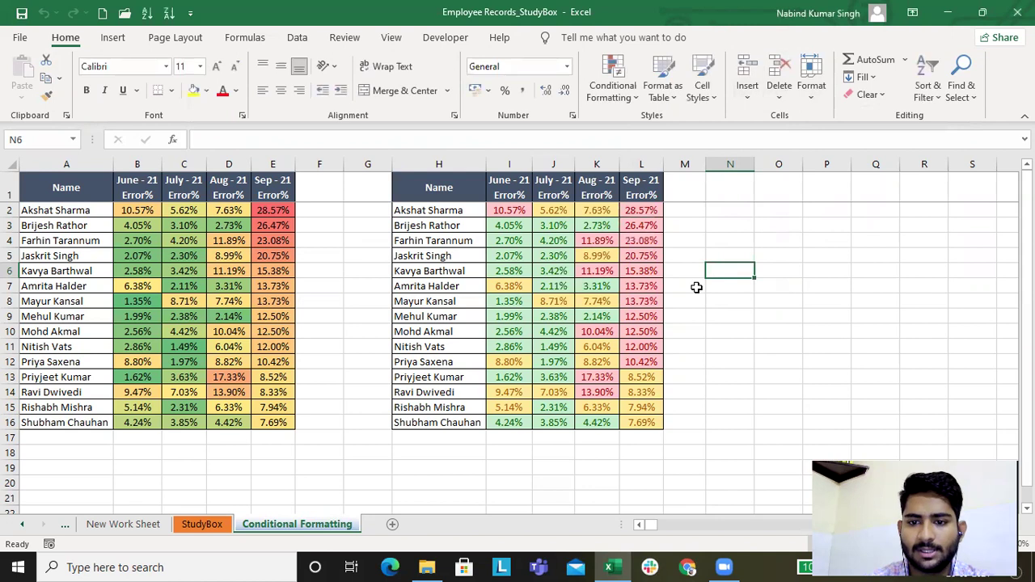